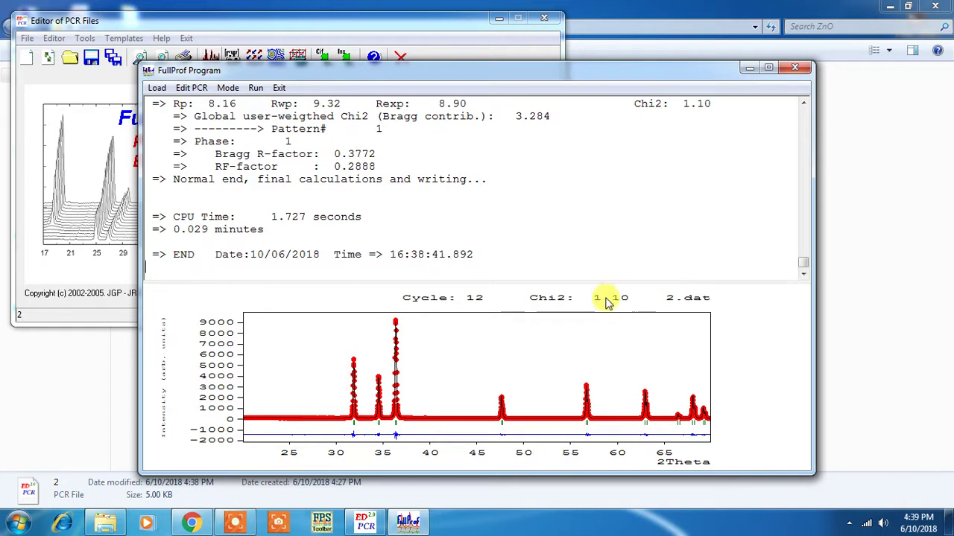
Exit the finished FullProf refinement (Chi2 1.10) and accept reloading the updated PCR file.
{"action": "left_click", "coordinate": [281, 89]}
{"action": "left_click", "coordinate": [457, 313]}
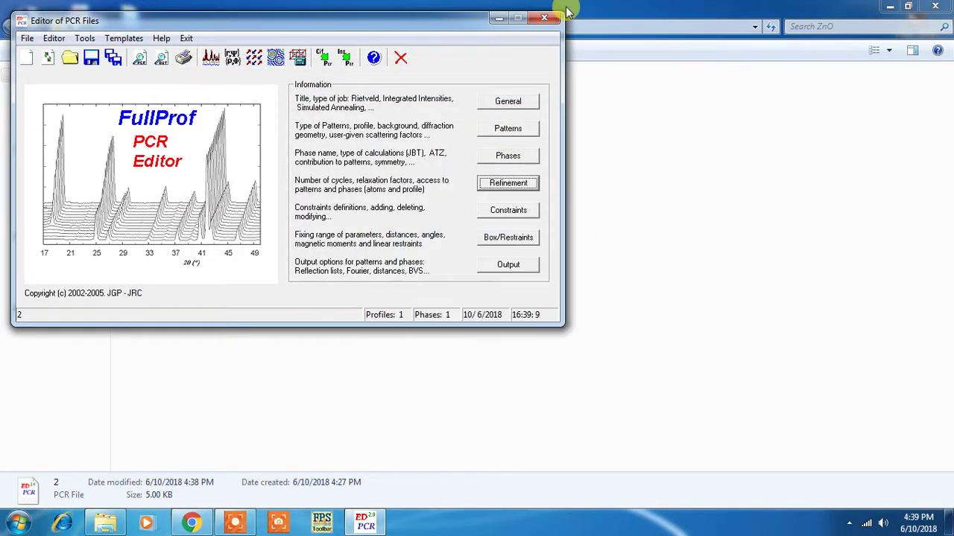
Close the PCR editor, open the ZnO folder from the desktop, and open then close 2.pcr.
{"action": "left_click", "coordinate": [552, 20]}
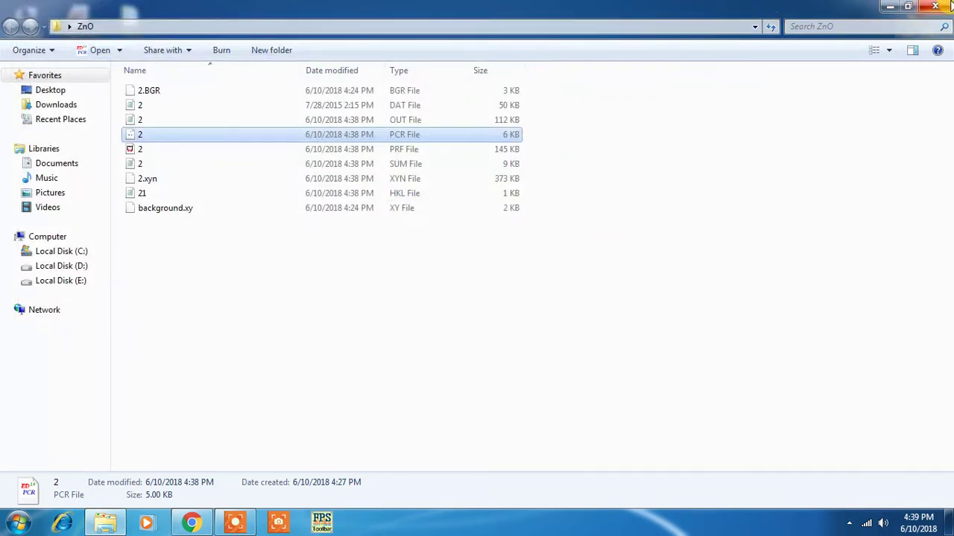
{"action": "key", "text": "super+d"}
{"action": "double_click", "coordinate": [481, 93]}
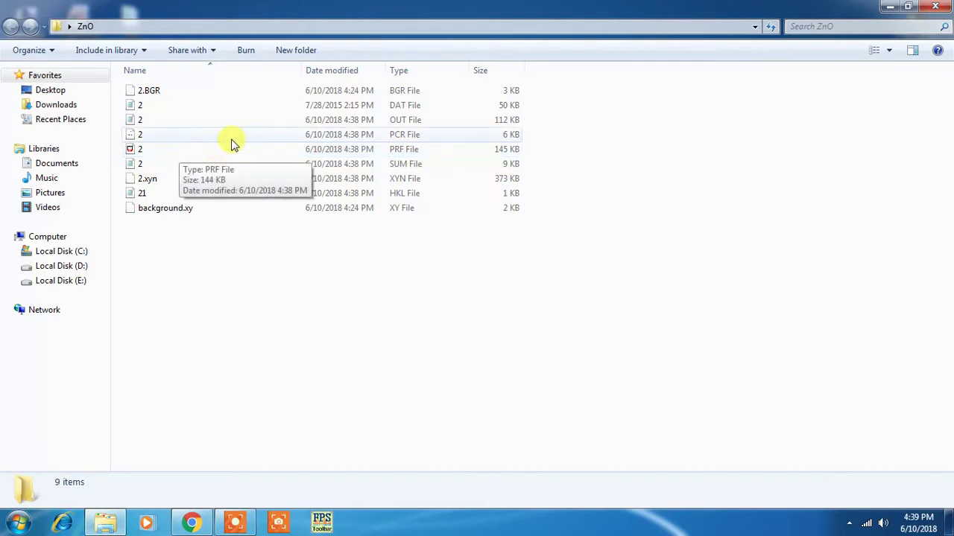
{"action": "double_click", "coordinate": [333, 137]}
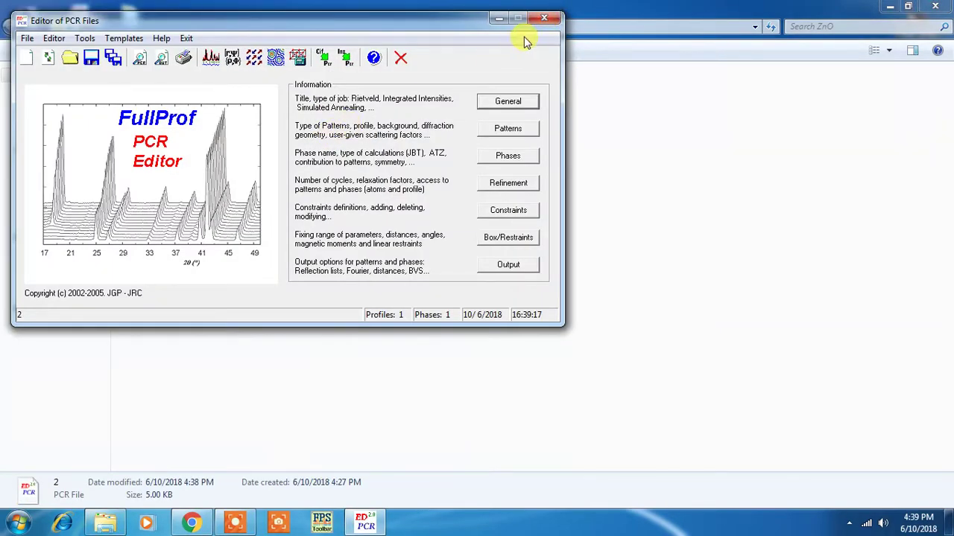
{"action": "left_click", "coordinate": [546, 18]}
Open 2.prf and save all four data columns as a multicolumn file 2.xyn, replacing the old one.
{"action": "double_click", "coordinate": [357, 149]}
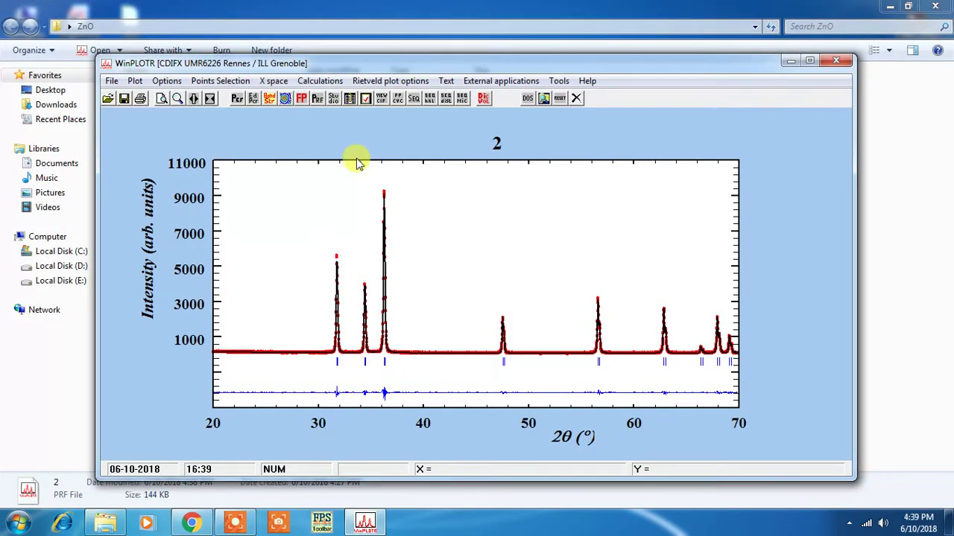
{"action": "left_click", "coordinate": [112, 81]}
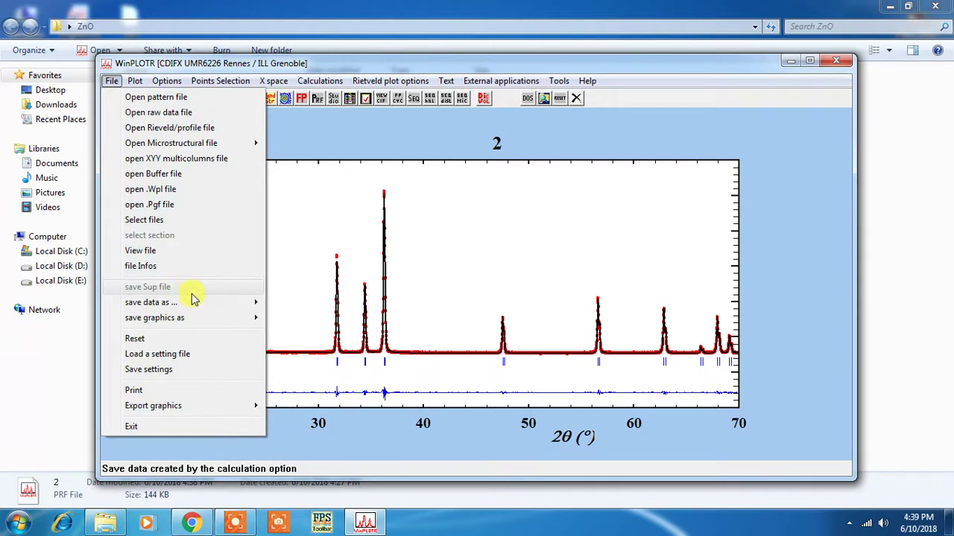
{"action": "mouse_move", "coordinate": [241, 304]}
{"action": "left_click", "coordinate": [341, 303]}
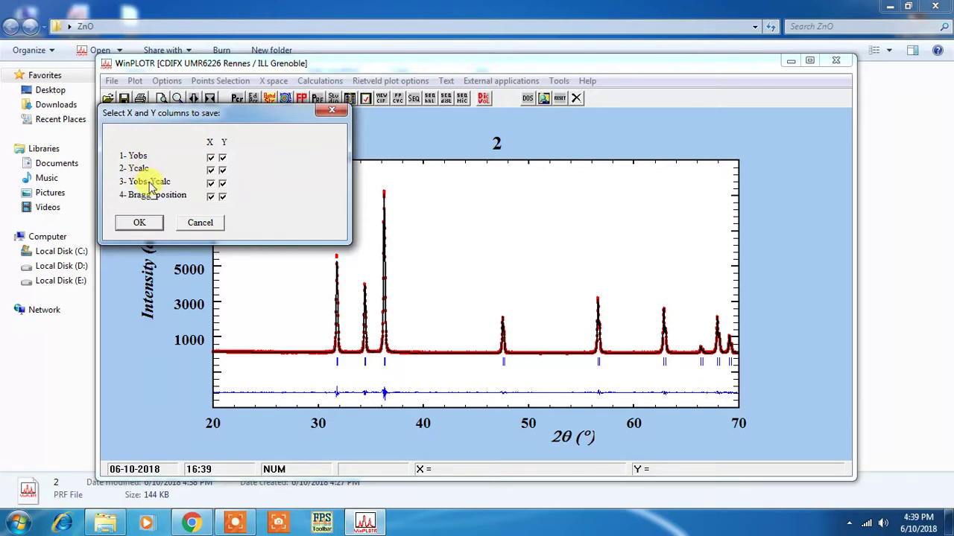
{"action": "left_click", "coordinate": [142, 223]}
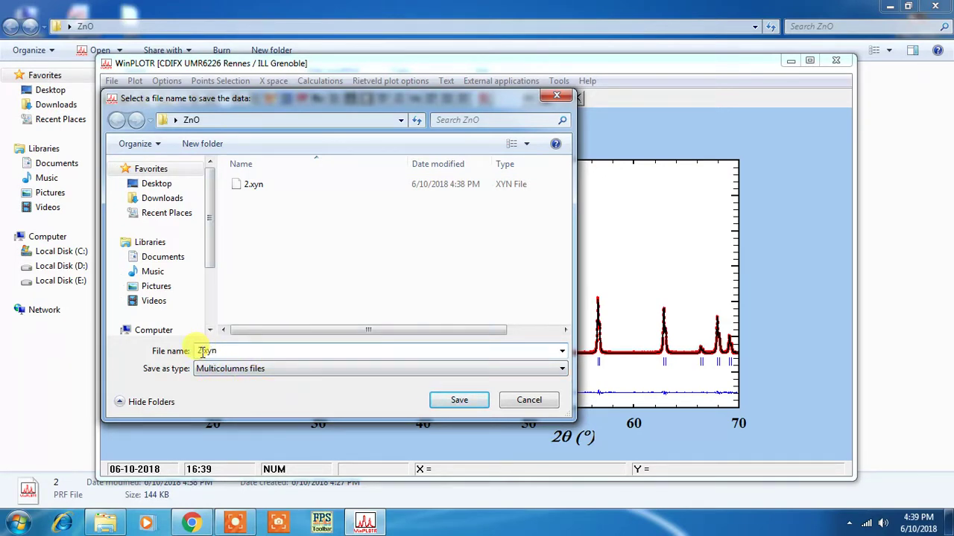
{"action": "left_click", "coordinate": [450, 397]}
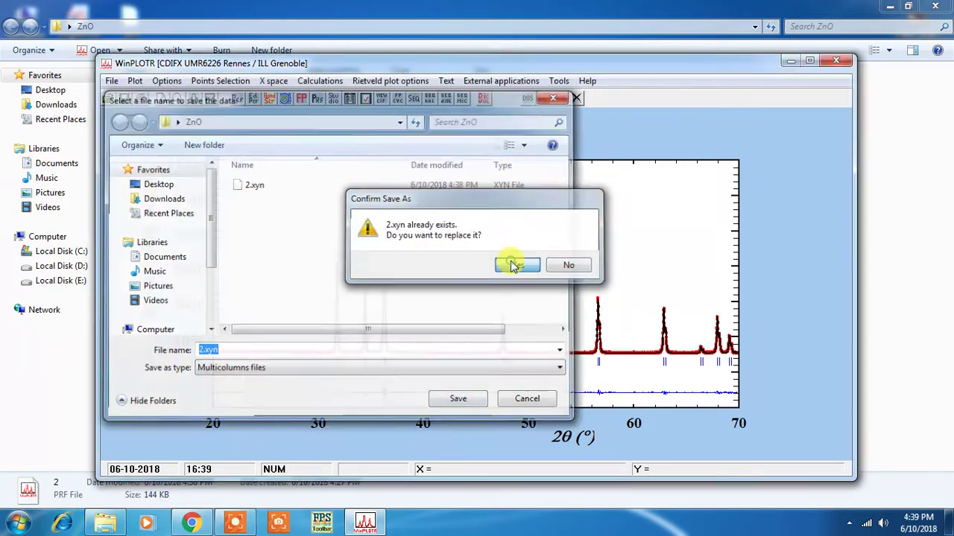
{"action": "left_click", "coordinate": [514, 264]}
{"action": "left_click", "coordinate": [540, 305]}
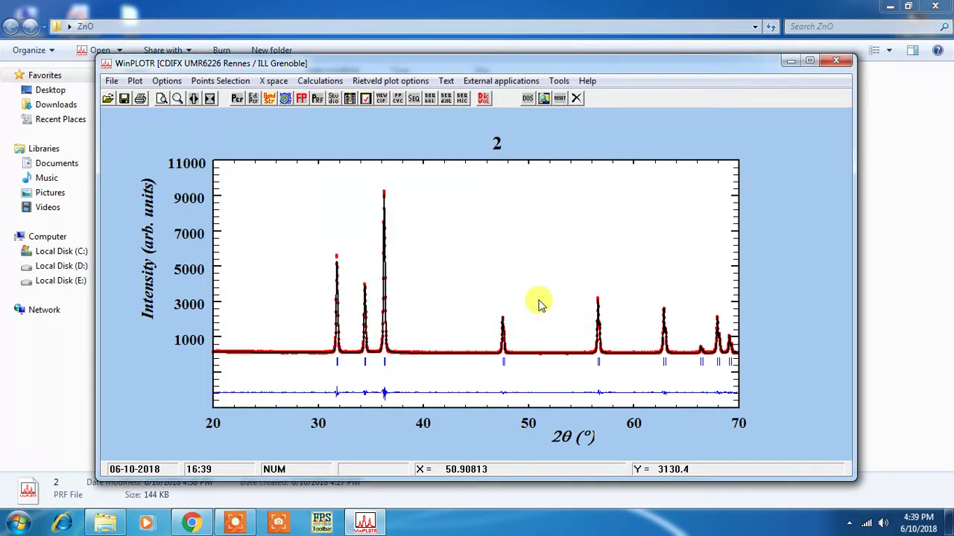
Close WinPLOTR and open 2.xyn with Origin 8 chosen from the program list.
{"action": "left_click", "coordinate": [850, 61]}
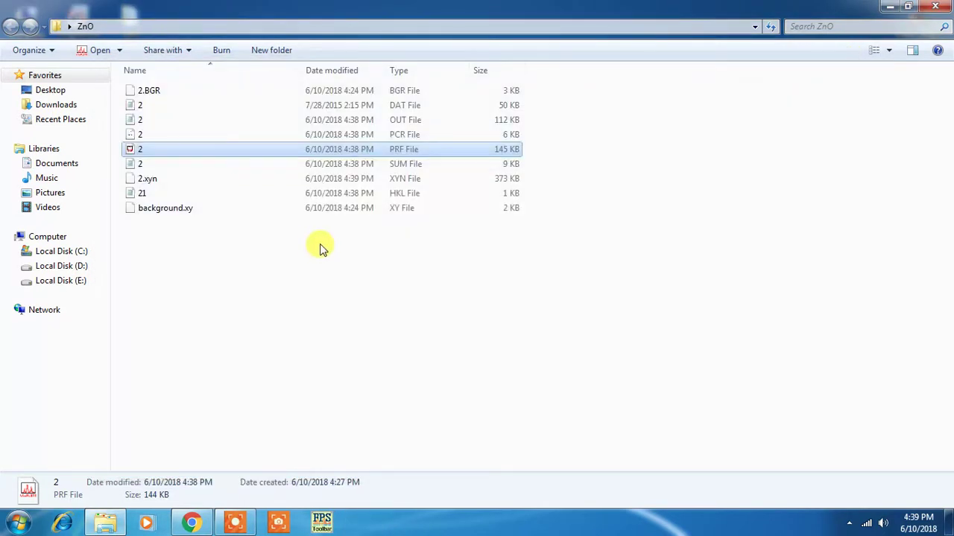
{"action": "double_click", "coordinate": [168, 180]}
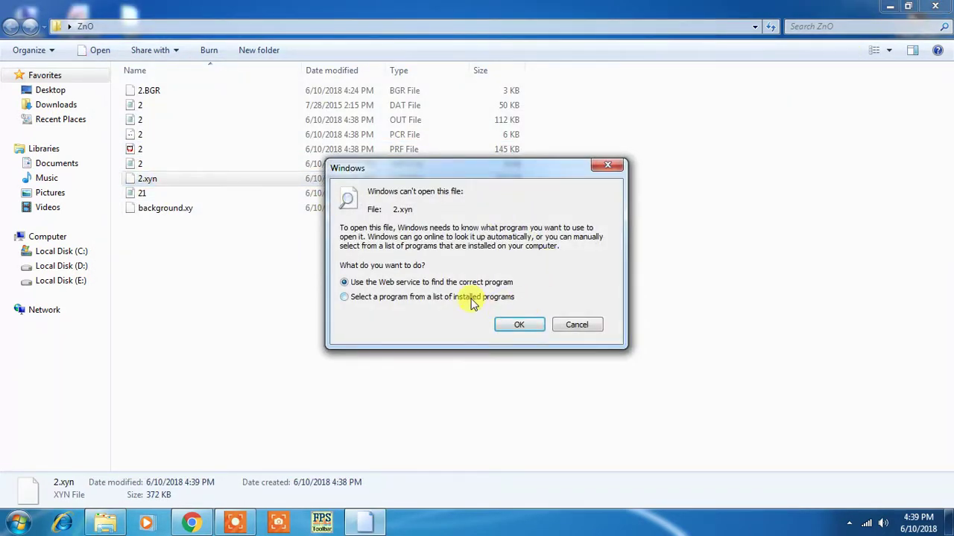
{"action": "left_click", "coordinate": [507, 326]}
{"action": "left_click", "coordinate": [486, 258]}
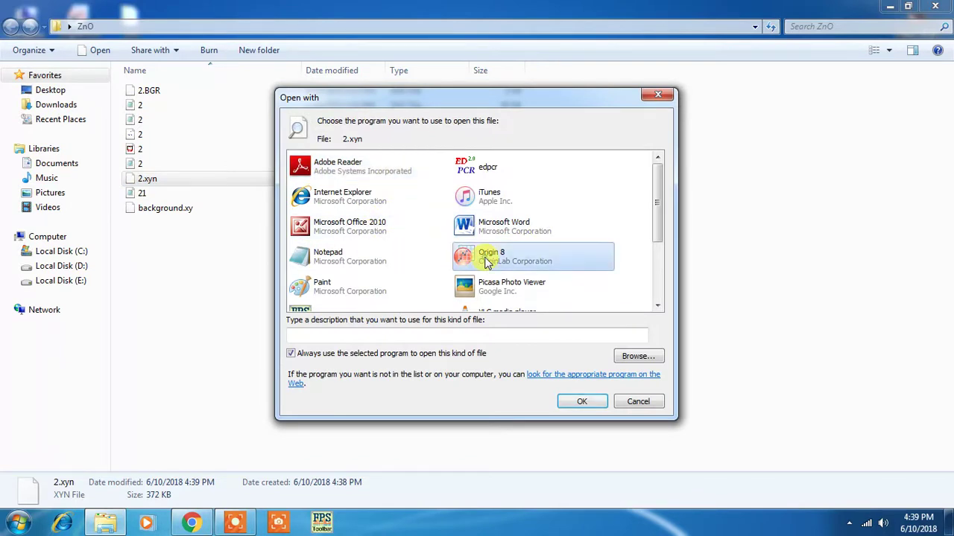
{"action": "left_click", "coordinate": [584, 400]}
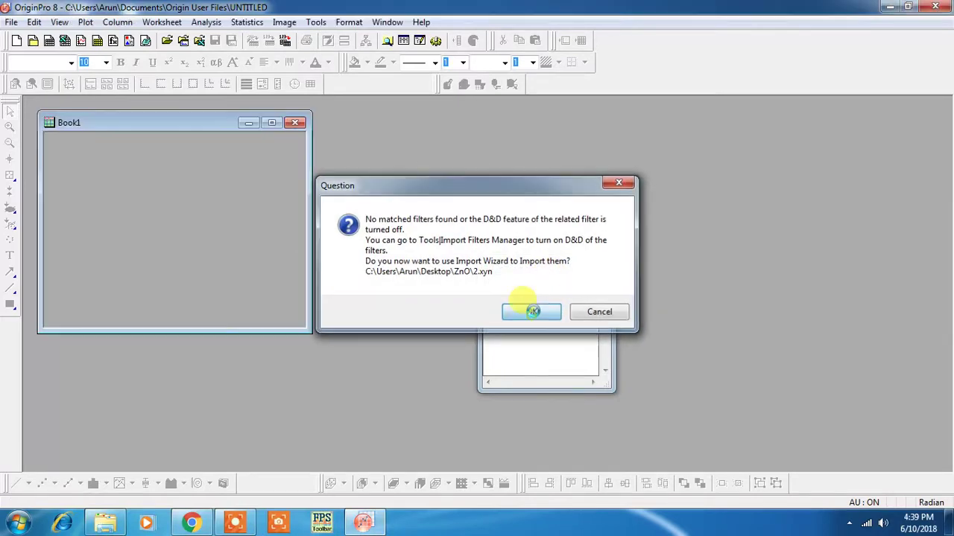
Import 2.xyn with default Import Wizard settings and maximize the Book1 worksheet.
{"action": "left_click", "coordinate": [532, 309]}
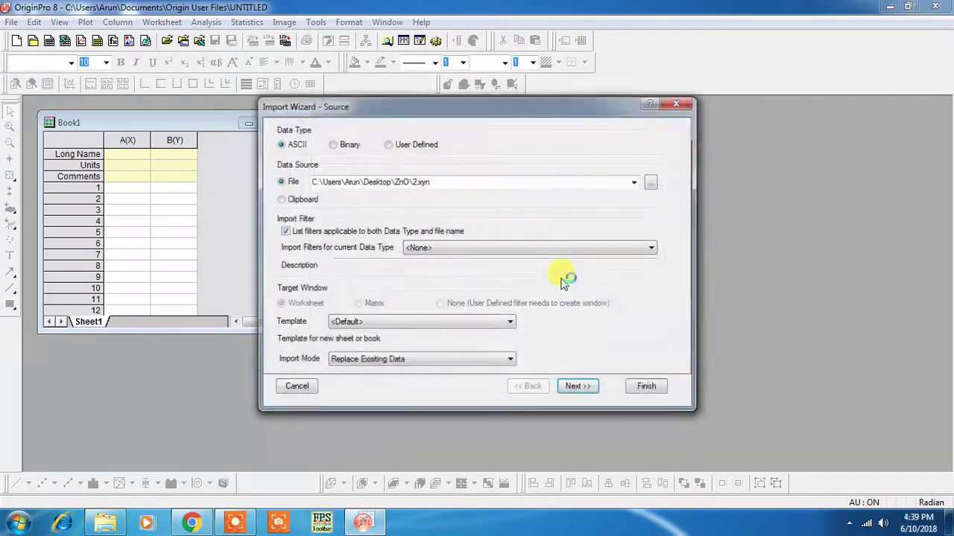
{"action": "left_click", "coordinate": [646, 386]}
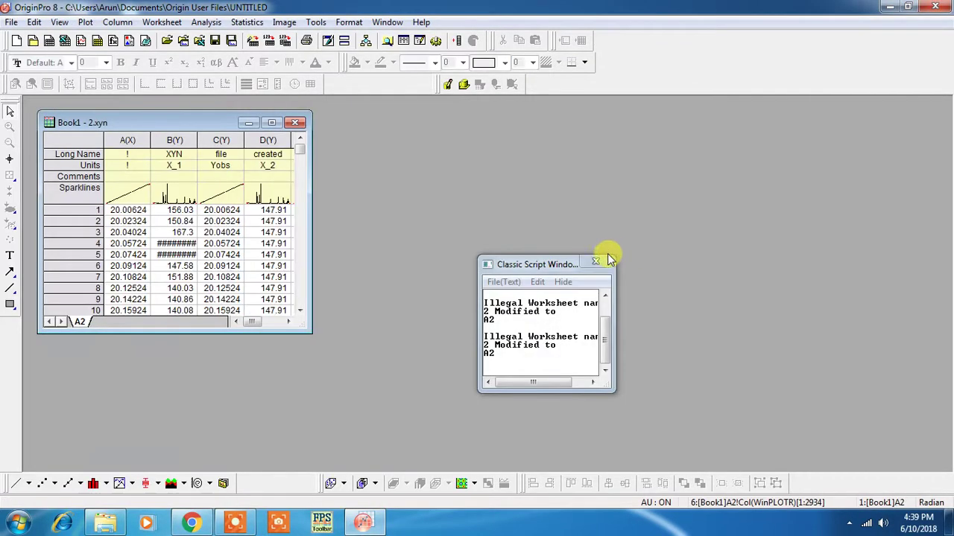
{"action": "left_click", "coordinate": [610, 254]}
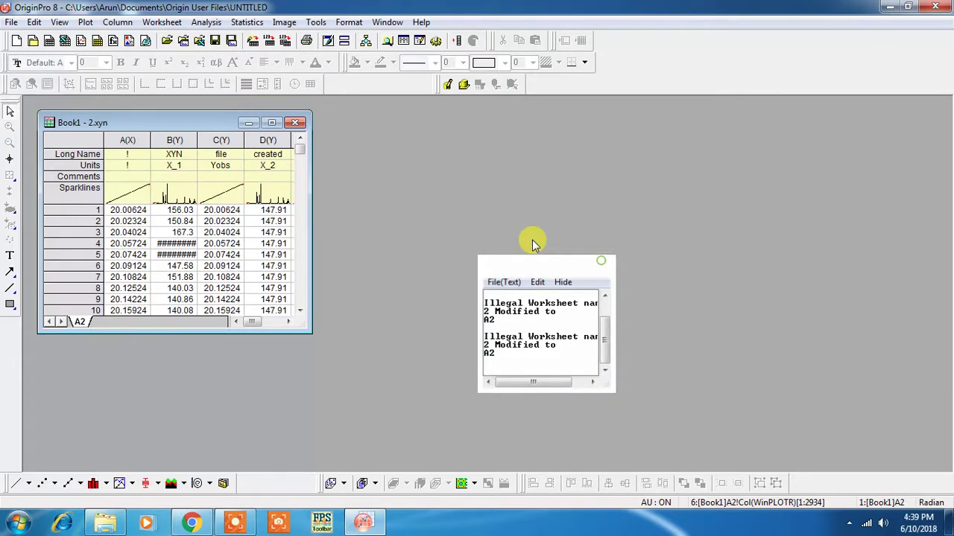
{"action": "left_click", "coordinate": [272, 123]}
Set columns A and C as X columns.
{"action": "left_click", "coordinate": [106, 103]}
{"action": "right_click", "coordinate": [103, 218]}
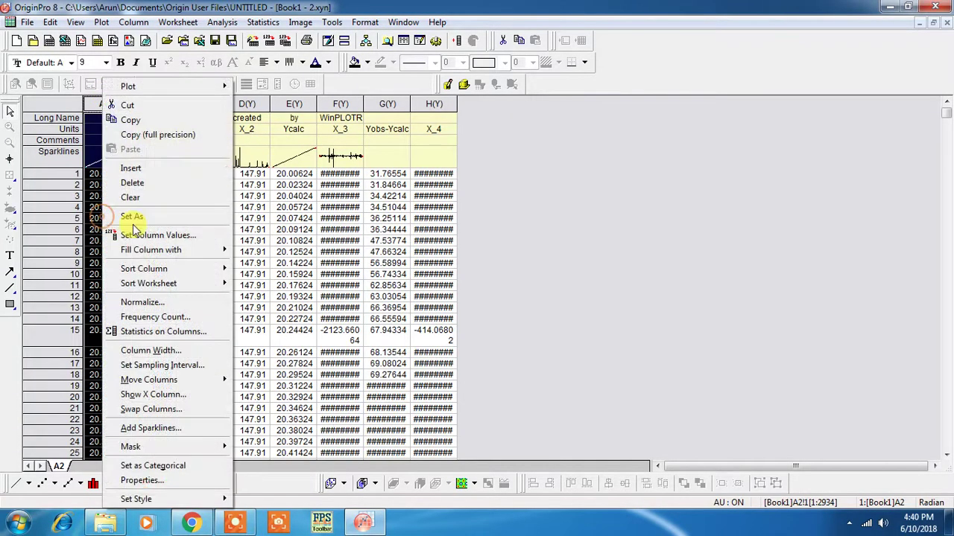
{"action": "left_click", "coordinate": [240, 215]}
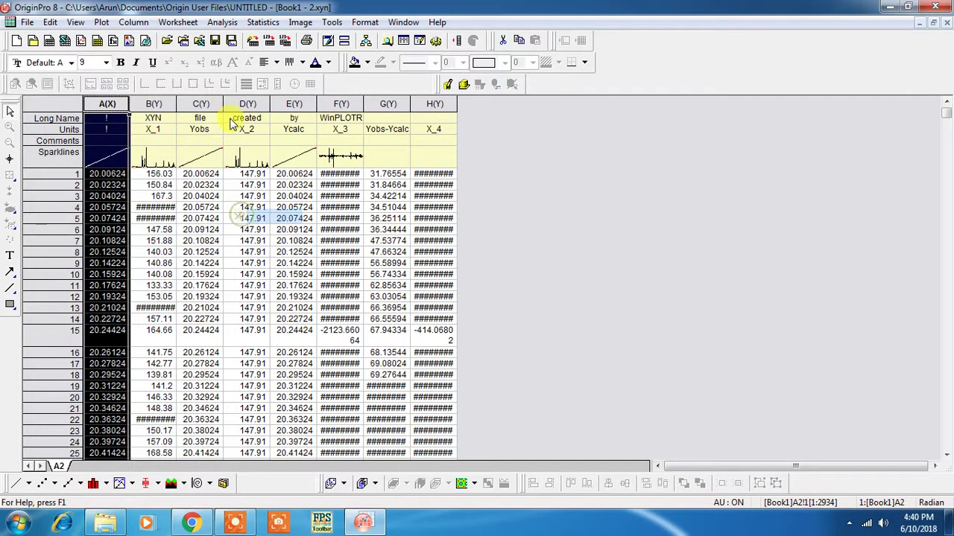
{"action": "left_click", "coordinate": [199, 104]}
{"action": "right_click", "coordinate": [206, 197]}
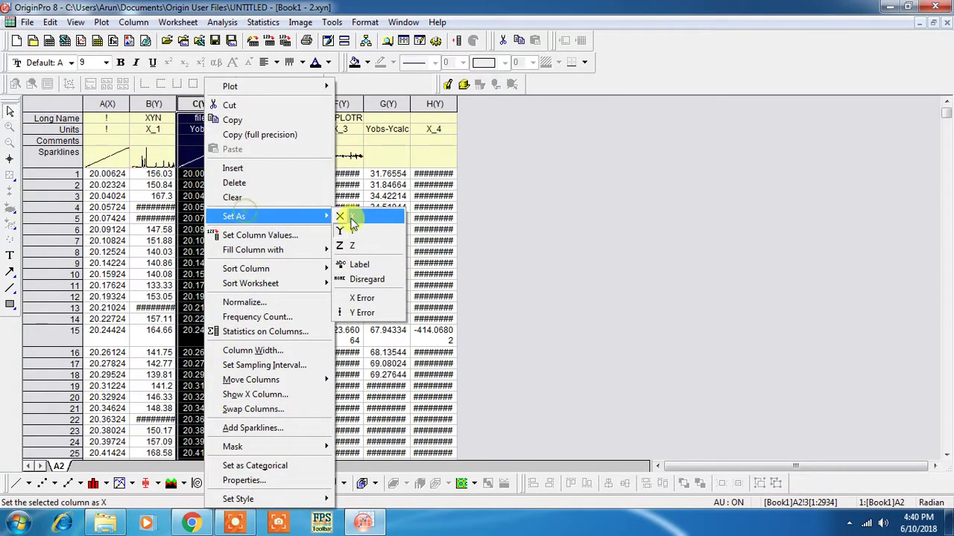
{"action": "left_click", "coordinate": [351, 223]}
Set columns E and G as X columns, then select columns A through H.
{"action": "left_click", "coordinate": [289, 103]}
{"action": "right_click", "coordinate": [295, 176]}
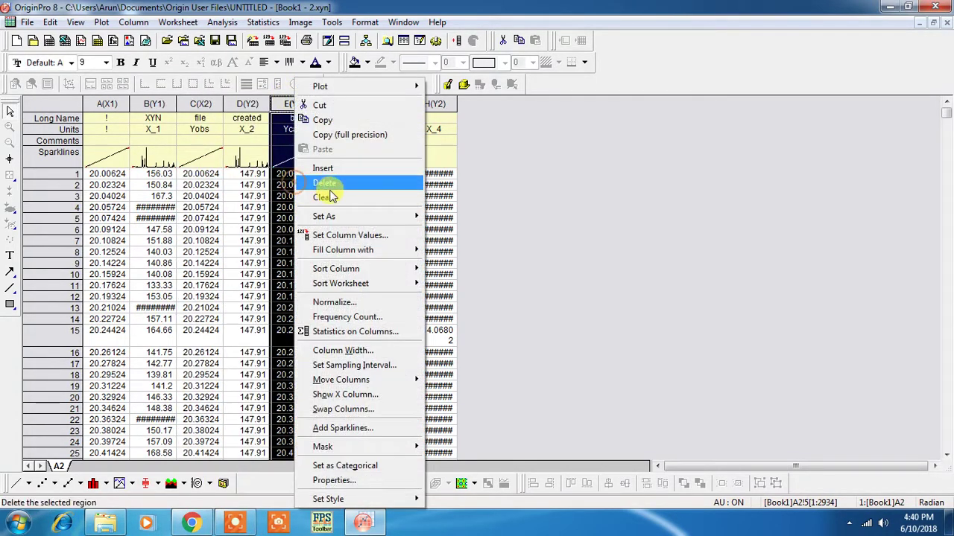
{"action": "left_click", "coordinate": [443, 216]}
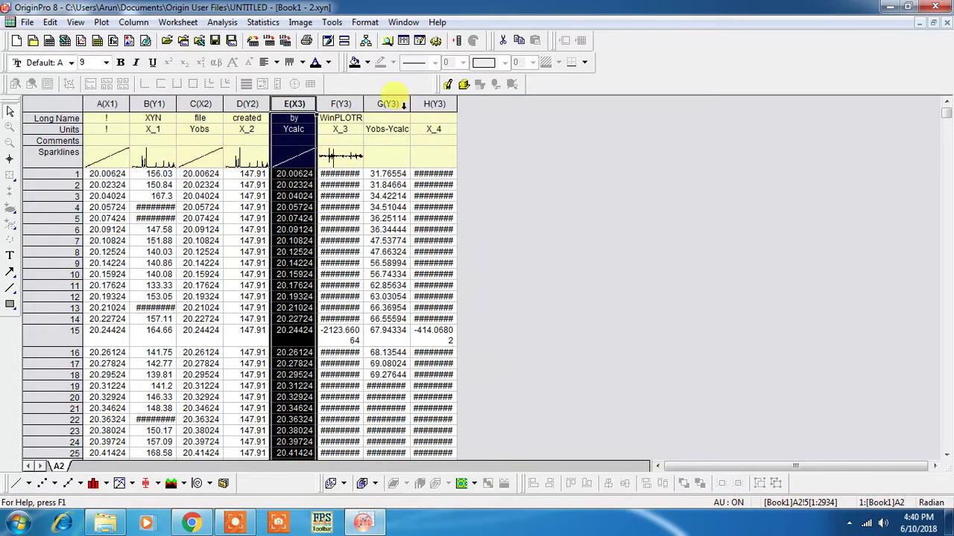
{"action": "left_click", "coordinate": [387, 104]}
{"action": "right_click", "coordinate": [402, 215]}
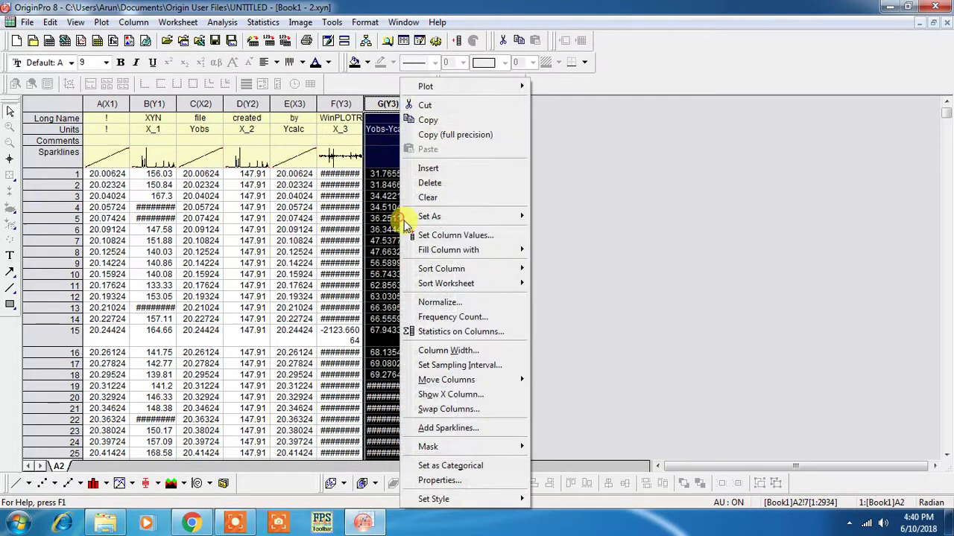
{"action": "mouse_move", "coordinate": [517, 217]}
{"action": "left_click", "coordinate": [549, 217]}
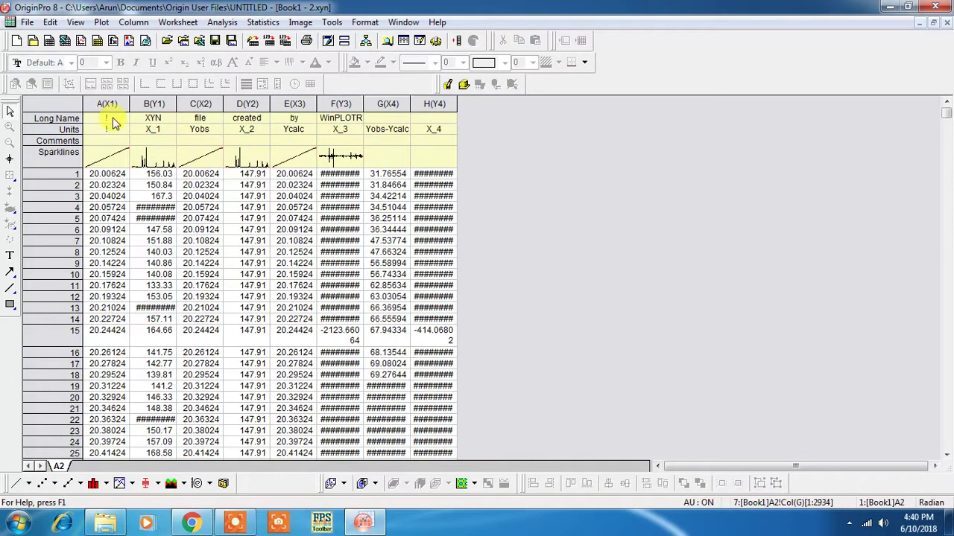
{"action": "left_click_drag", "start_coordinate": [108, 104], "coordinate": [424, 131]}
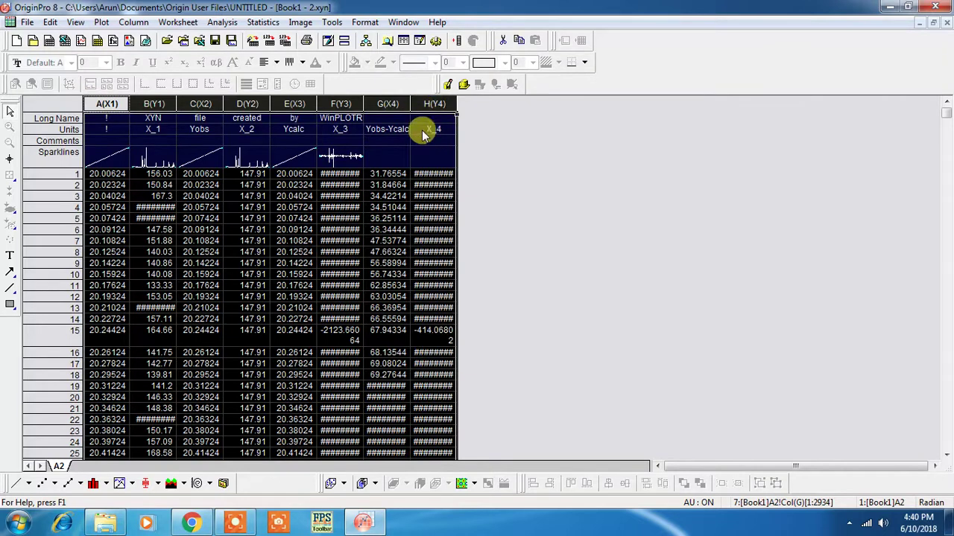
Plot the selected columns as a line-and-symbol graph and change the curves' symbol size.
{"action": "left_click", "coordinate": [71, 485]}
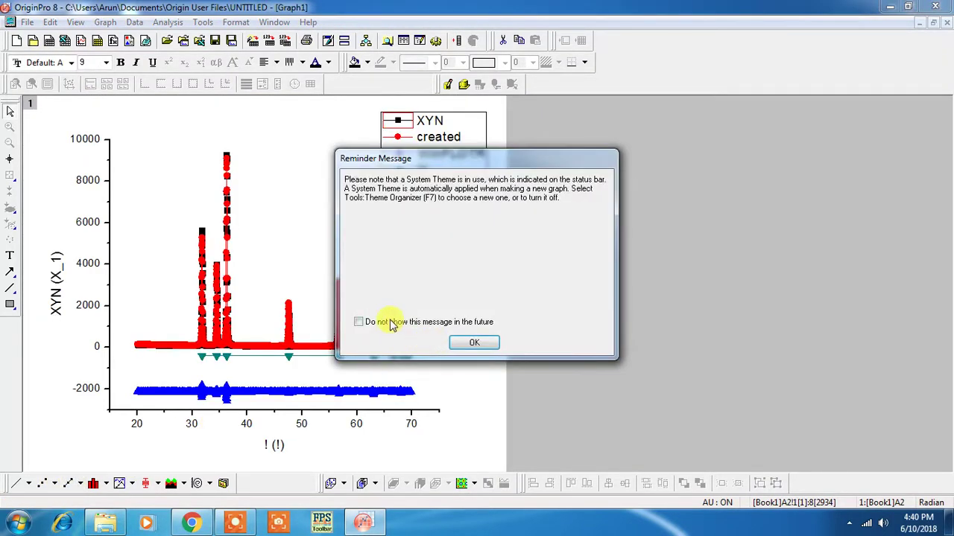
{"action": "left_click", "coordinate": [472, 343]}
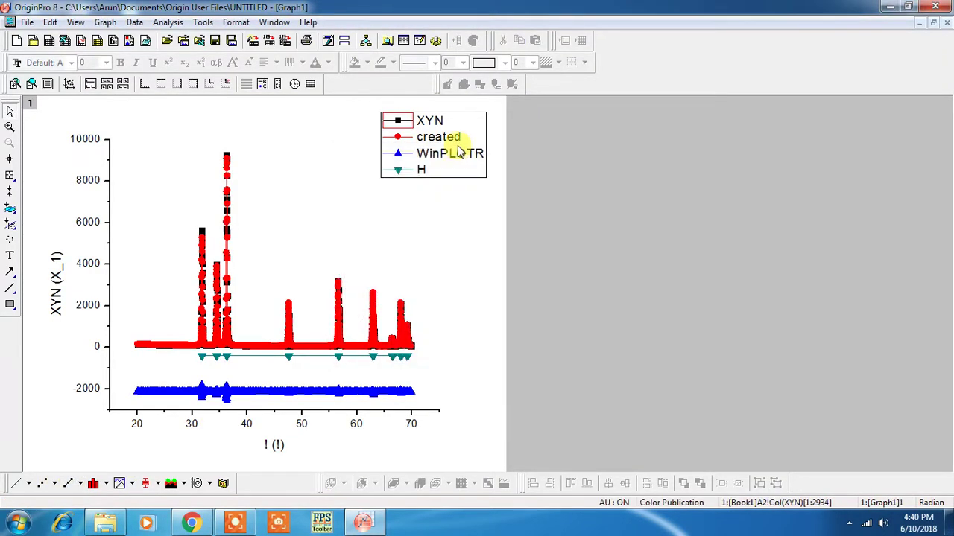
{"action": "double_click", "coordinate": [260, 347]}
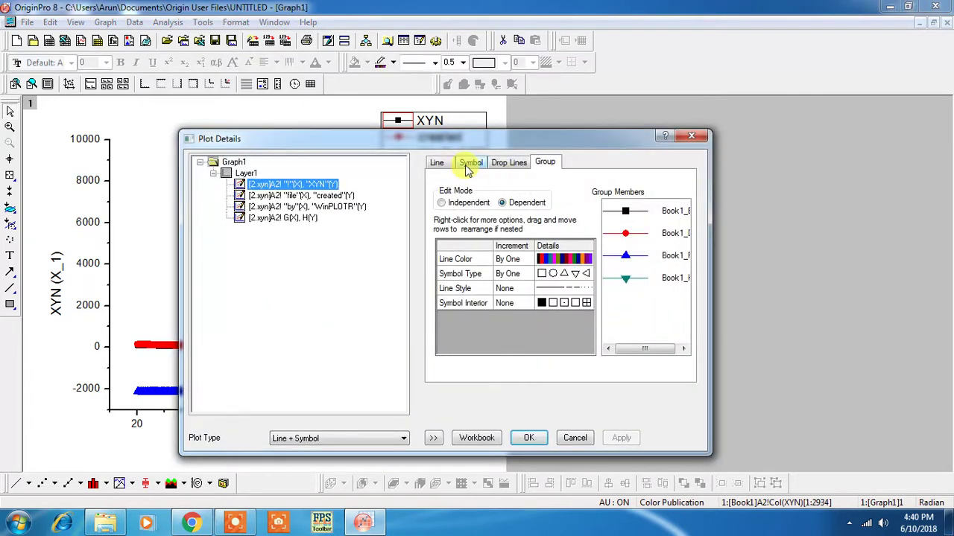
{"action": "left_click", "coordinate": [470, 164]}
{"action": "left_click", "coordinate": [582, 192]}
{"action": "left_click", "coordinate": [559, 231]}
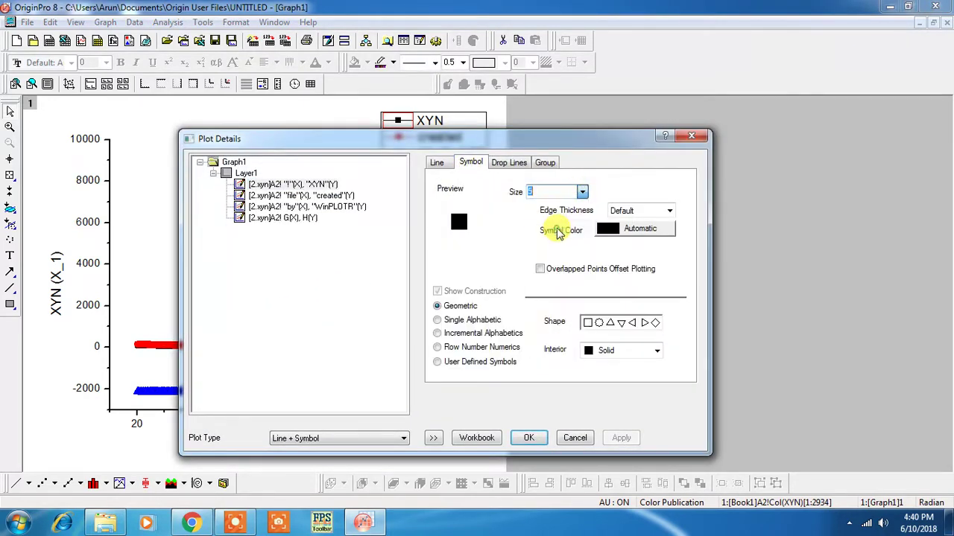
Set the curve line width to 2 and apply it to the graph.
{"action": "left_click", "coordinate": [437, 163]}
{"action": "left_click", "coordinate": [547, 239]}
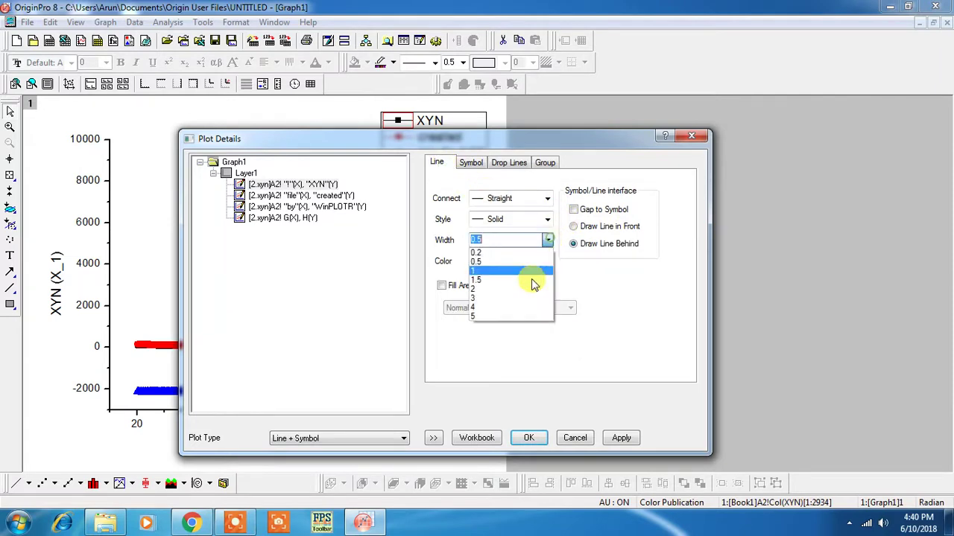
{"action": "left_click", "coordinate": [530, 289]}
{"action": "left_click", "coordinate": [621, 438]}
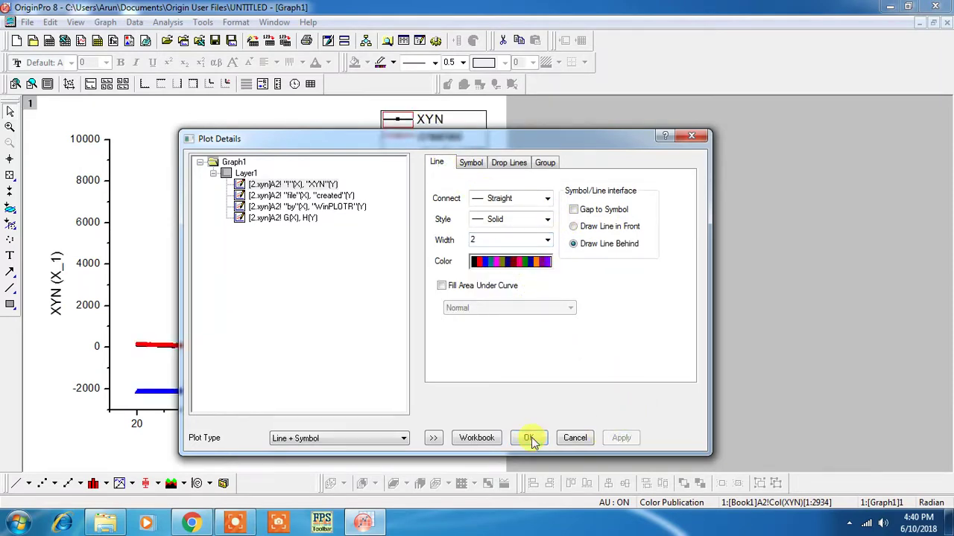
{"action": "left_click", "coordinate": [529, 438]}
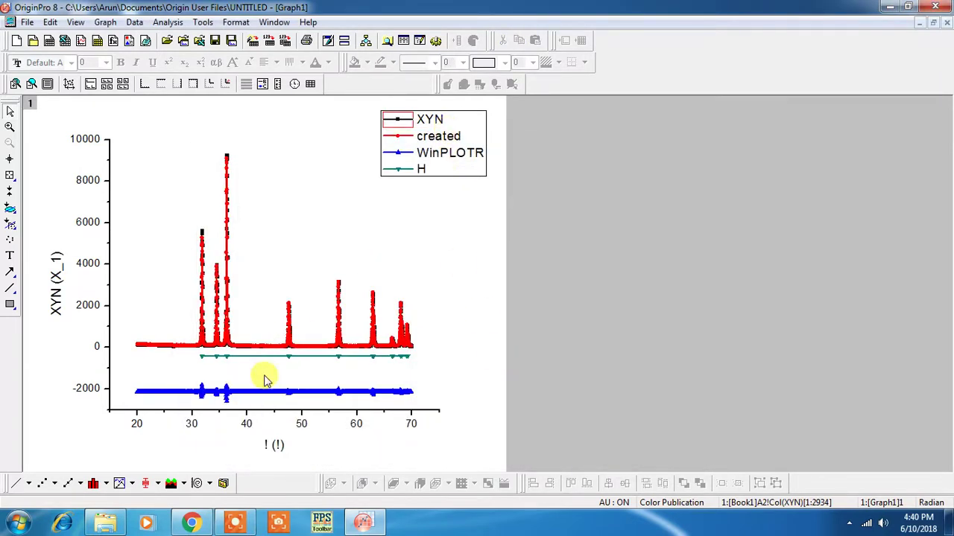
Set the x-axis scale to run from 18 to 70.
{"action": "double_click", "coordinate": [268, 408]}
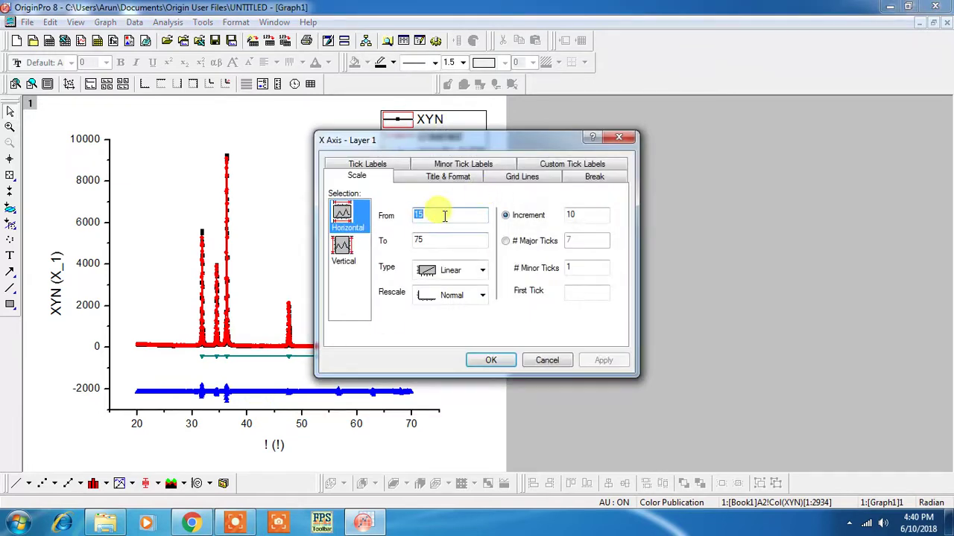
{"action": "type", "text": "18"}
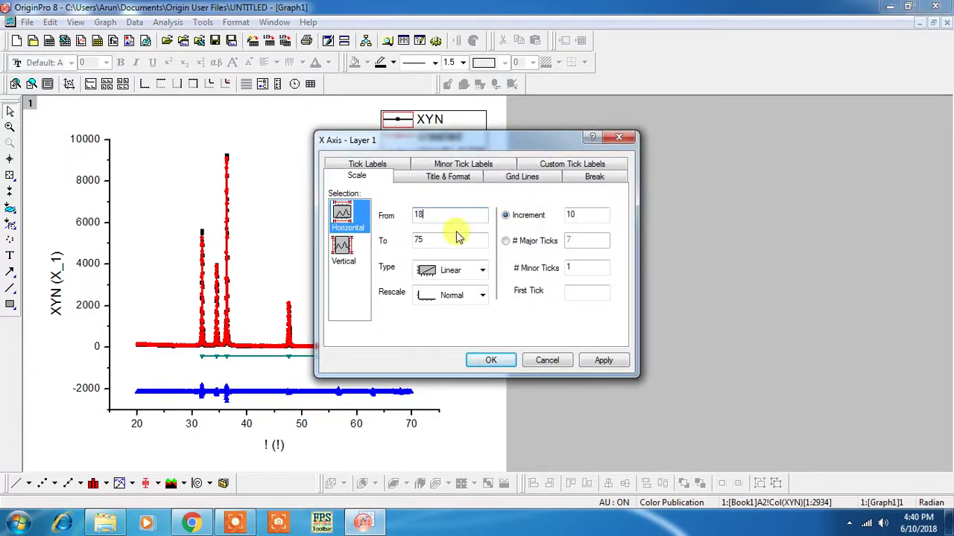
{"action": "key", "text": "Tab"}
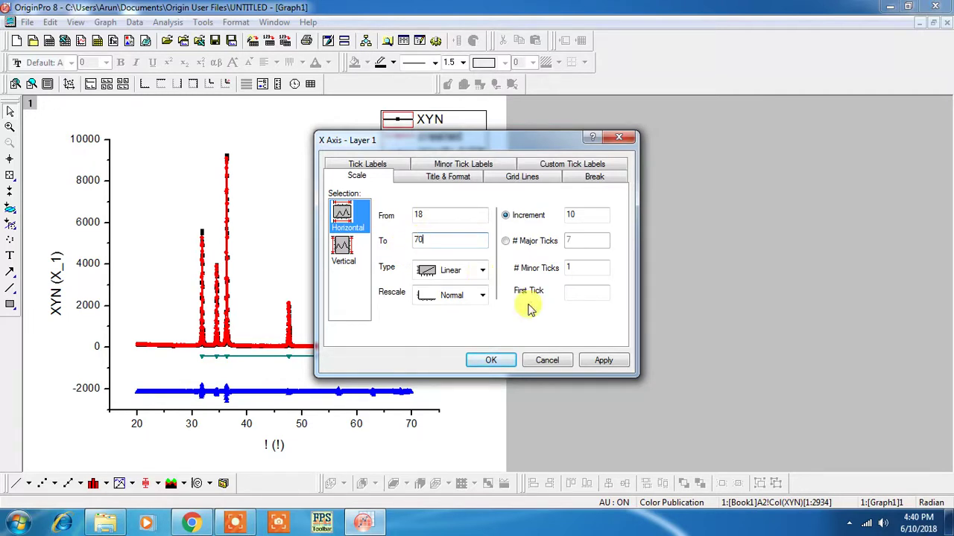
{"action": "left_click", "coordinate": [603, 359]}
{"action": "left_click", "coordinate": [491, 361]}
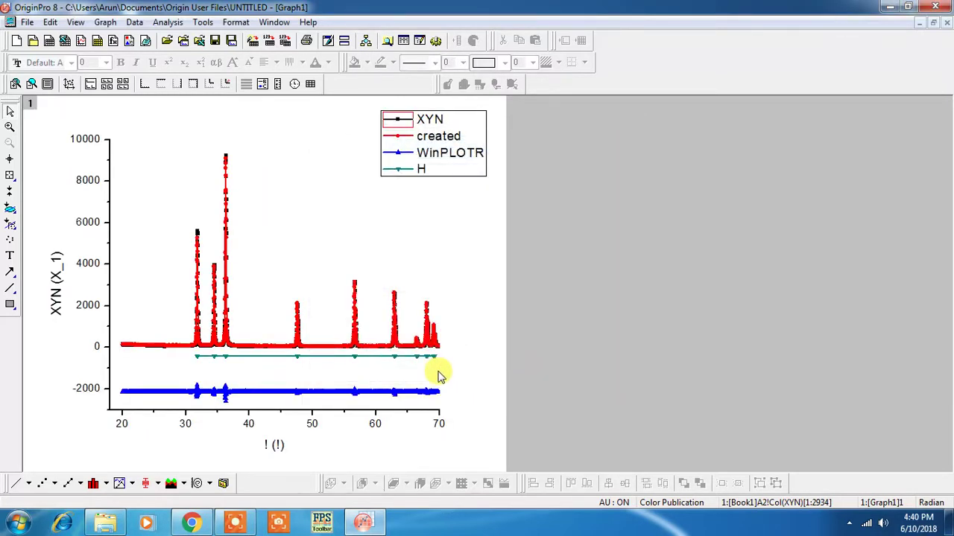
Correct the x-axis upper limit so the scale runs from 18 to 72.
{"action": "double_click", "coordinate": [416, 410]}
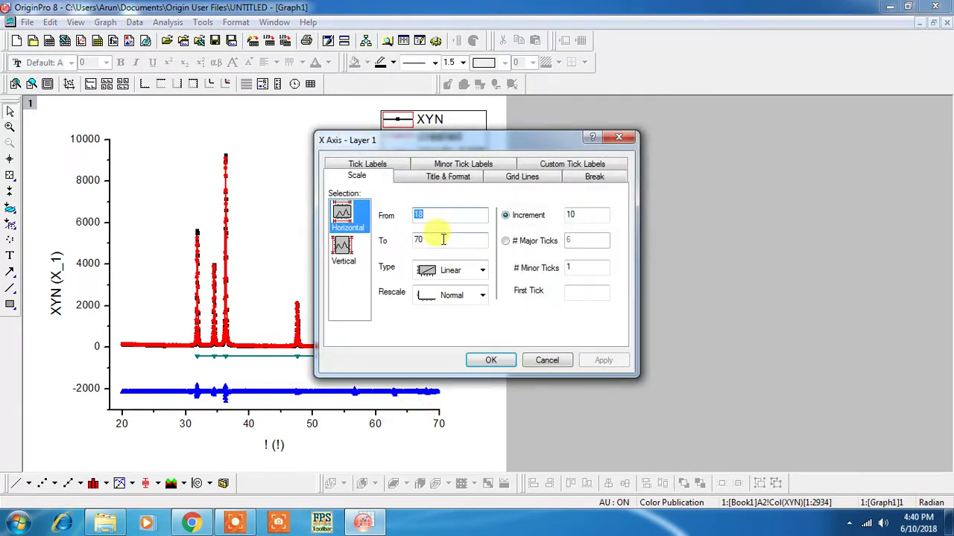
{"action": "key", "text": "BackSpace"}
{"action": "left_click", "coordinate": [605, 365]}
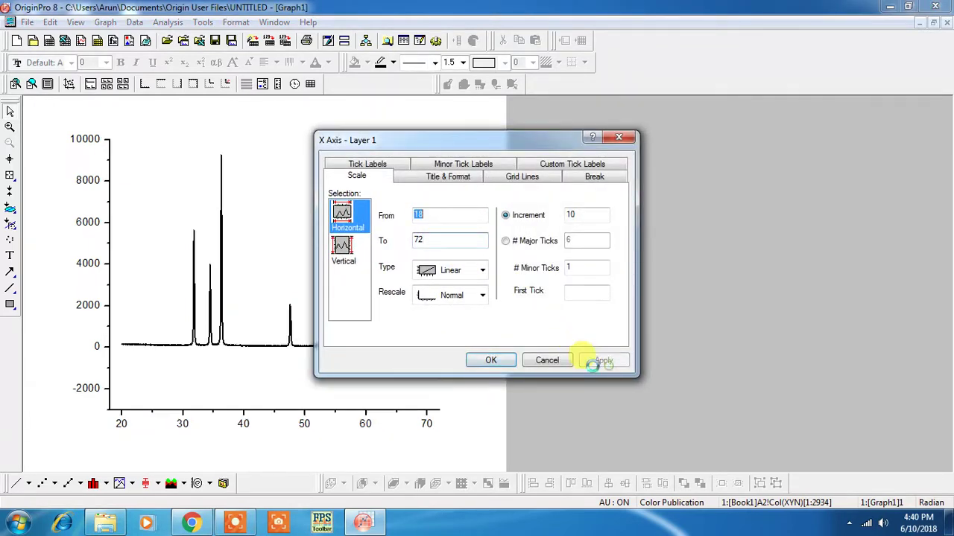
{"action": "left_click", "coordinate": [491, 360]}
Edit the y-axis title to read 'Intensity a.u', deleting a stray r.
{"action": "left_click", "coordinate": [84, 220]}
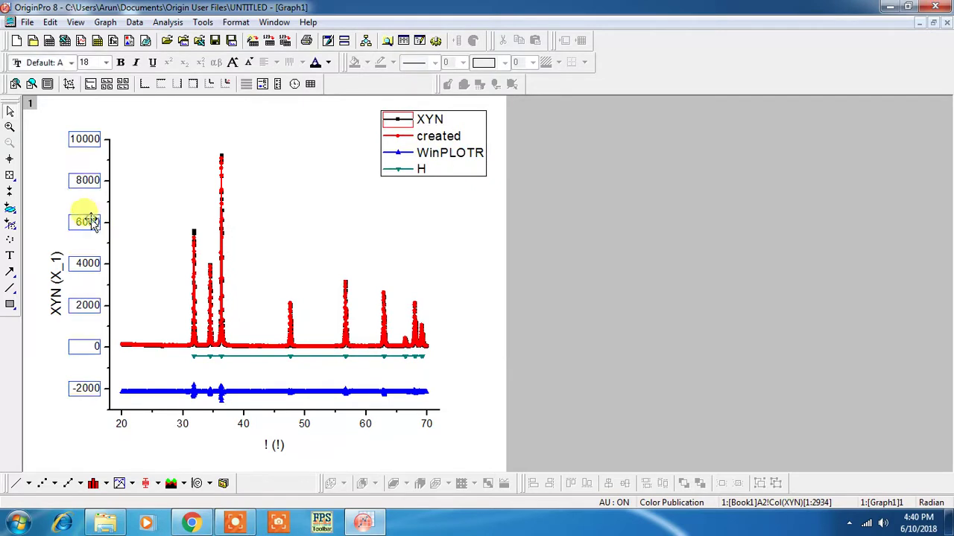
{"action": "double_click", "coordinate": [63, 279]}
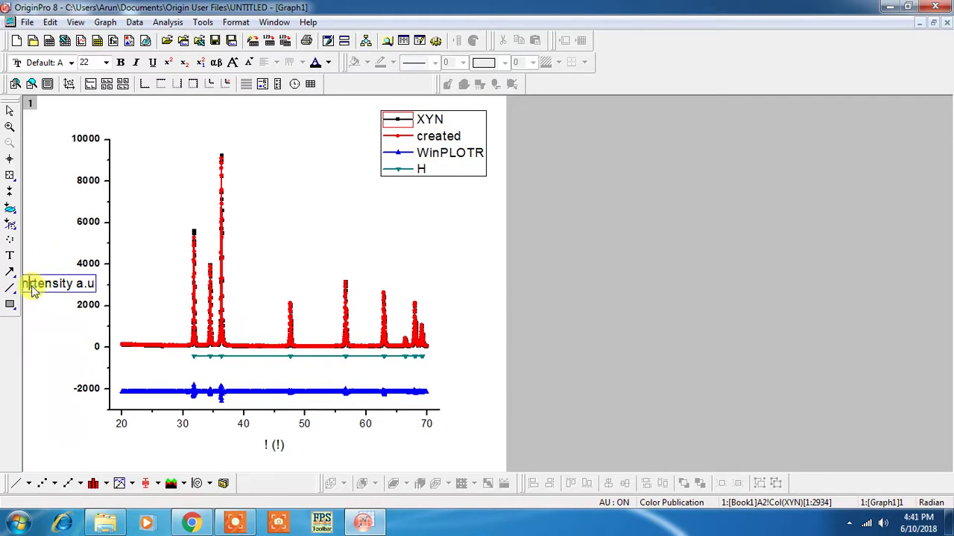
{"action": "left_click", "coordinate": [29, 286]}
{"action": "key", "text": "BackSpace"}
Set the entire y-axis title in Times New Roman.
{"action": "key", "text": "ctrl+a"}
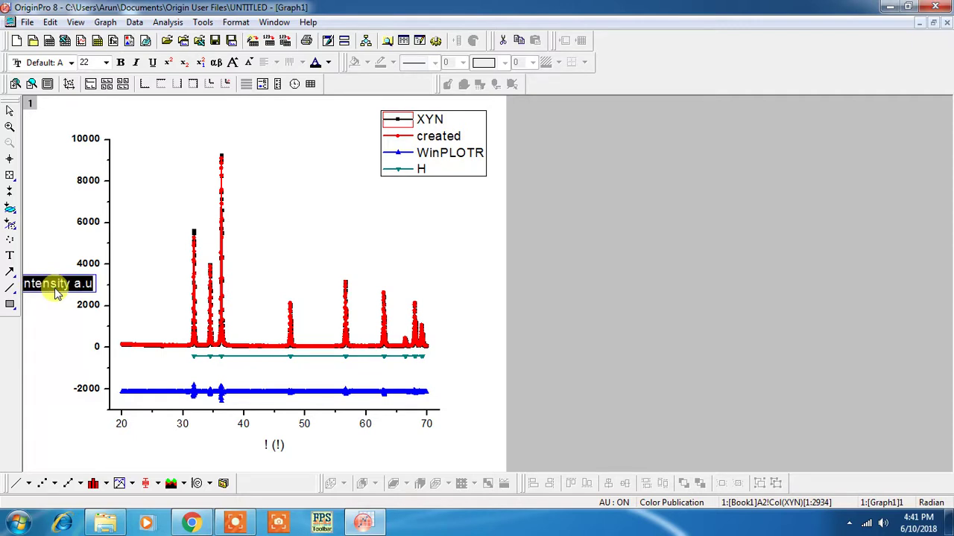
{"action": "left_click", "coordinate": [71, 63]}
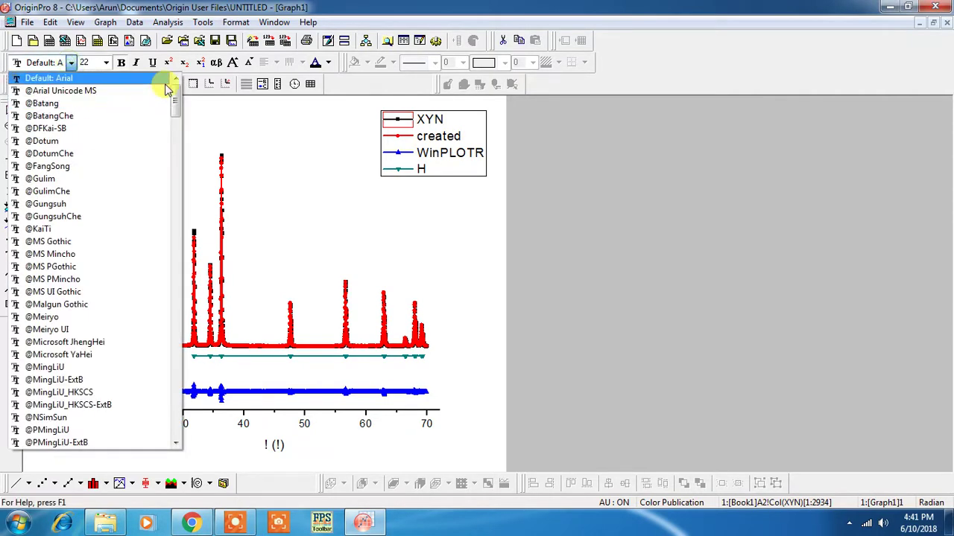
{"action": "key", "text": "t"}
{"action": "key", "text": "Return"}
{"action": "left_click", "coordinate": [71, 63]}
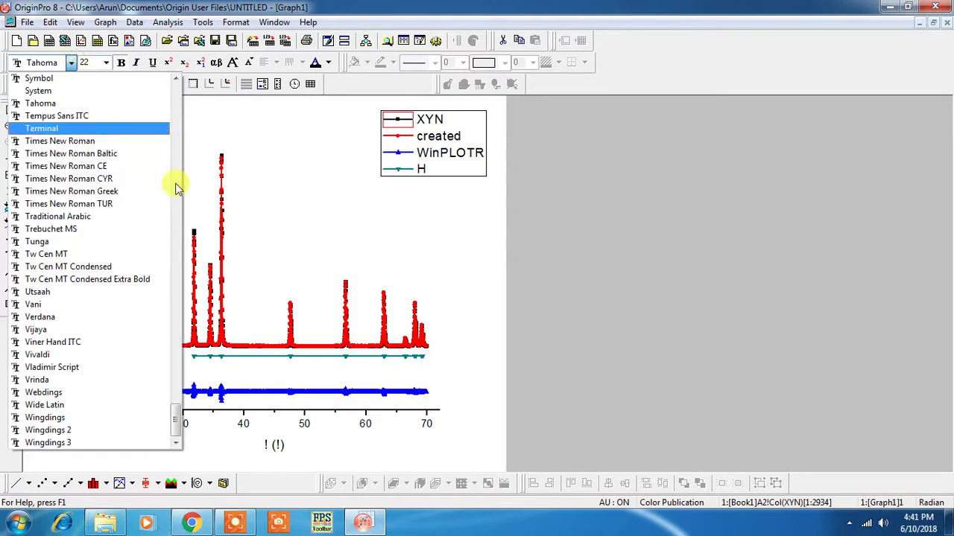
{"action": "left_click", "coordinate": [96, 141]}
{"action": "left_click", "coordinate": [186, 212]}
Change the y-axis tick labels to Times New Roman.
{"action": "left_click", "coordinate": [274, 444]}
{"action": "left_click", "coordinate": [300, 424]}
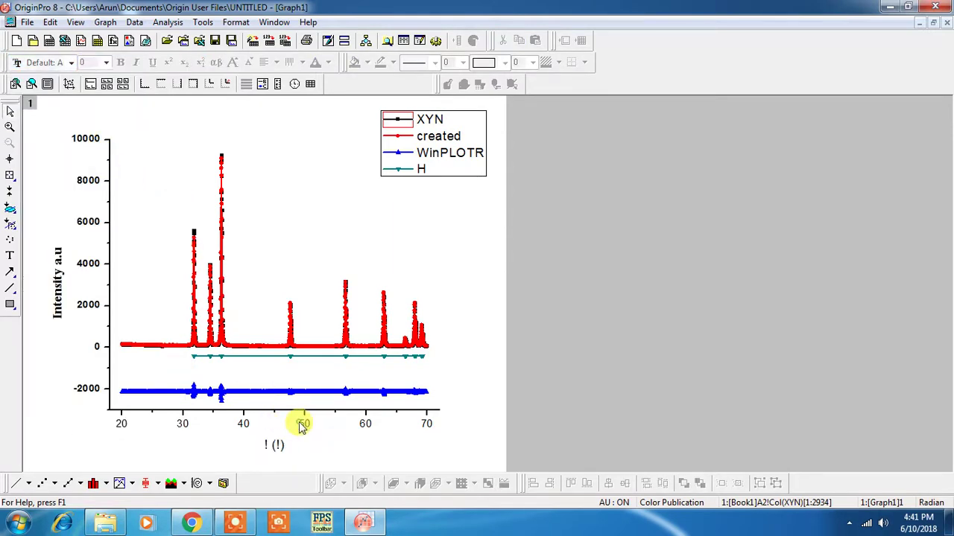
{"action": "left_click", "coordinate": [304, 424]}
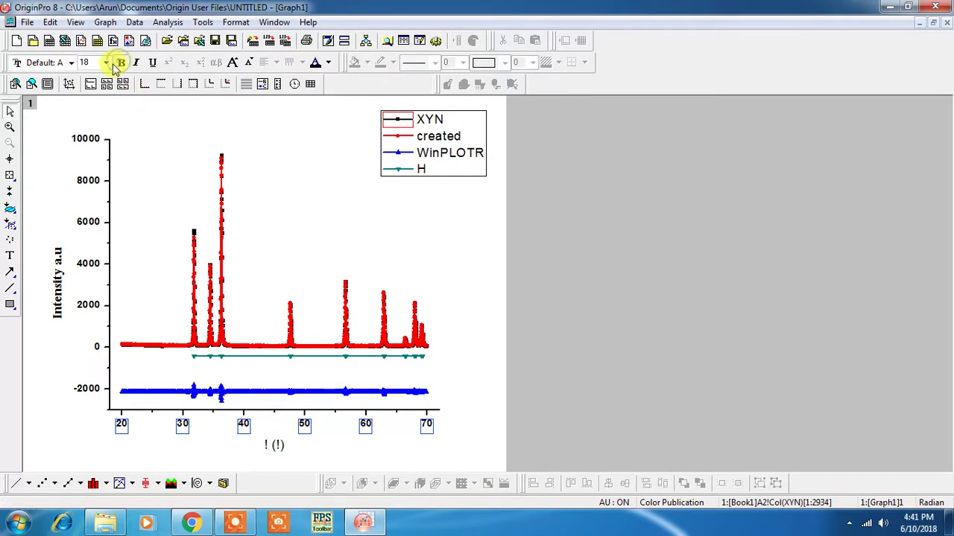
{"action": "left_click", "coordinate": [94, 138]}
{"action": "left_click", "coordinate": [71, 63]}
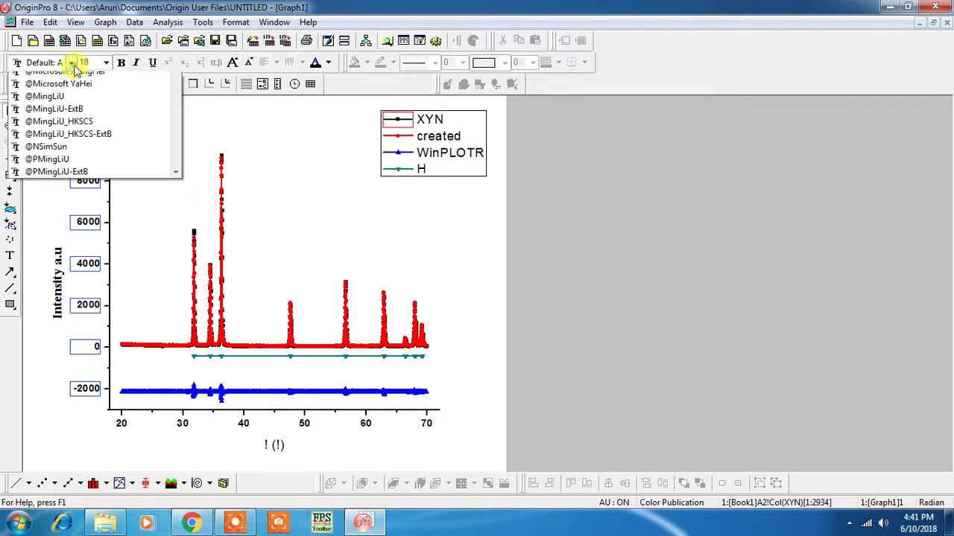
{"action": "left_click", "coordinate": [96, 181]}
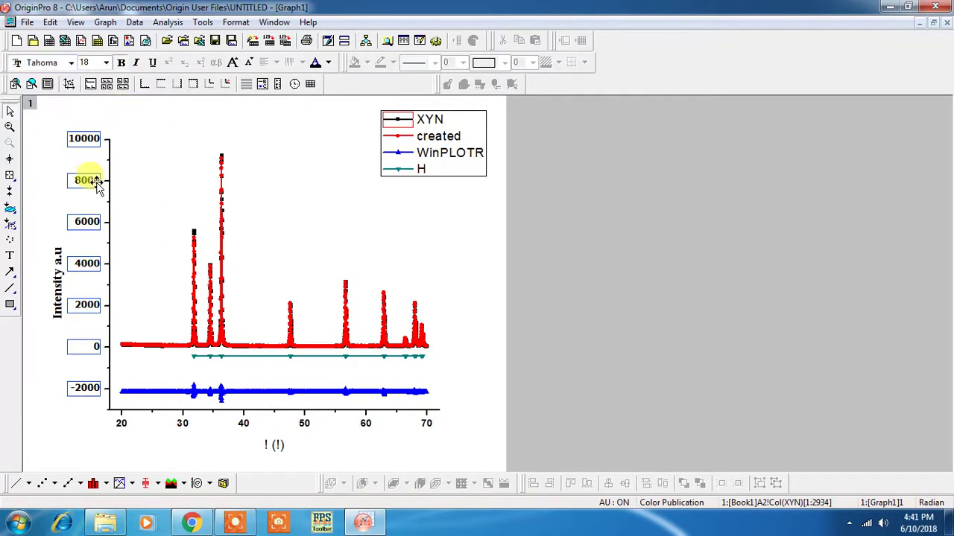
{"action": "left_click", "coordinate": [71, 62]}
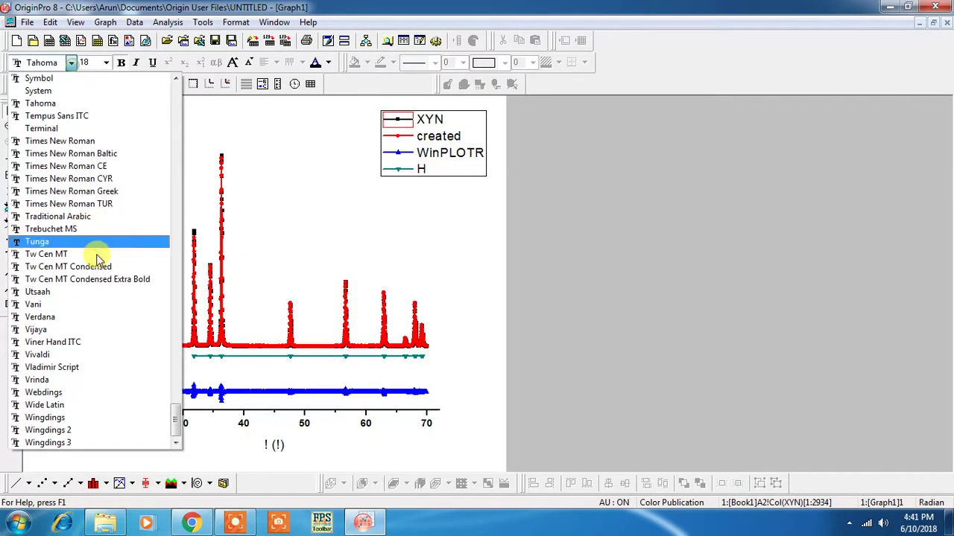
{"action": "left_click", "coordinate": [103, 143]}
Change the x-axis tick labels to Times New Roman.
{"action": "left_click", "coordinate": [183, 424]}
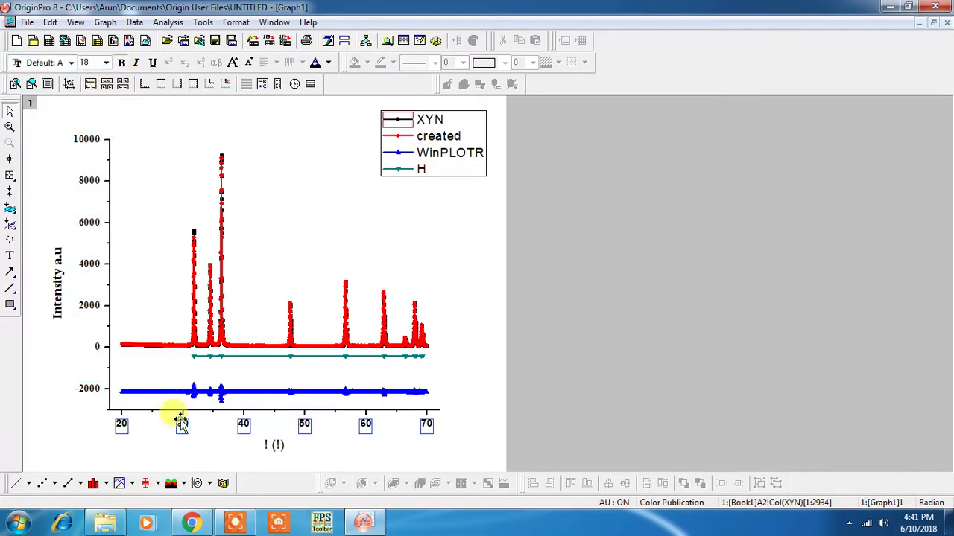
{"action": "left_click", "coordinate": [71, 62]}
{"action": "scroll", "coordinate": [88, 283], "scroll_direction": "down", "scroll_amount": 20}
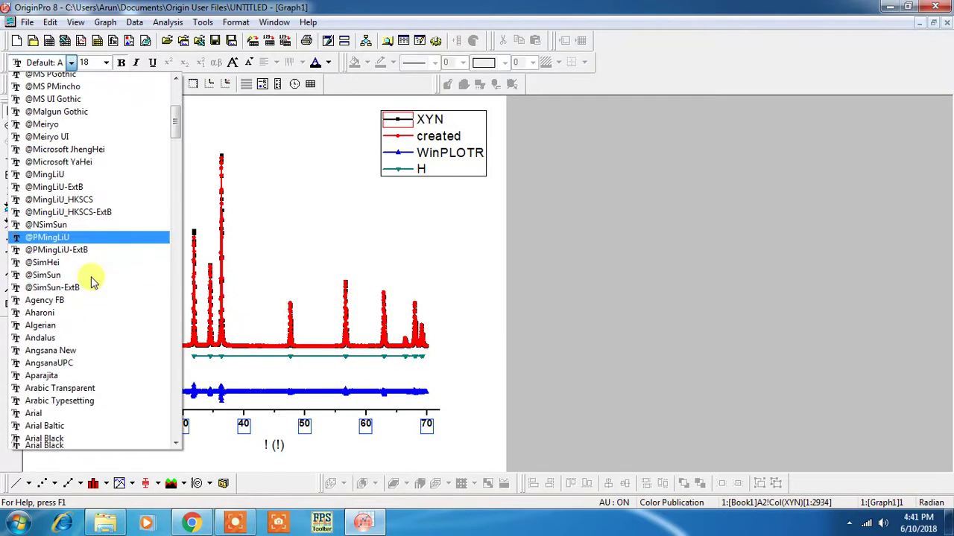
{"action": "scroll", "coordinate": [88, 287], "scroll_direction": "down", "scroll_amount": 18}
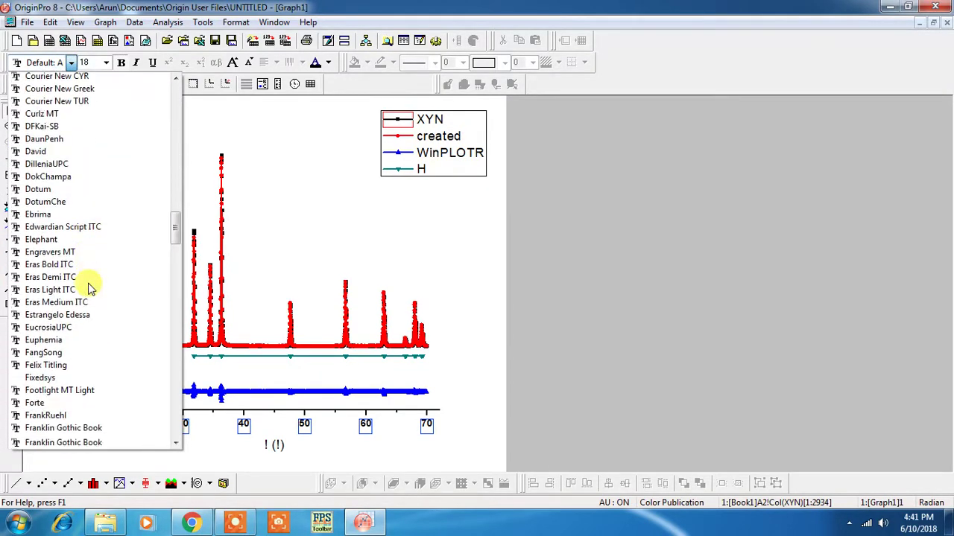
{"action": "scroll", "coordinate": [88, 287], "scroll_direction": "down", "scroll_amount": 3}
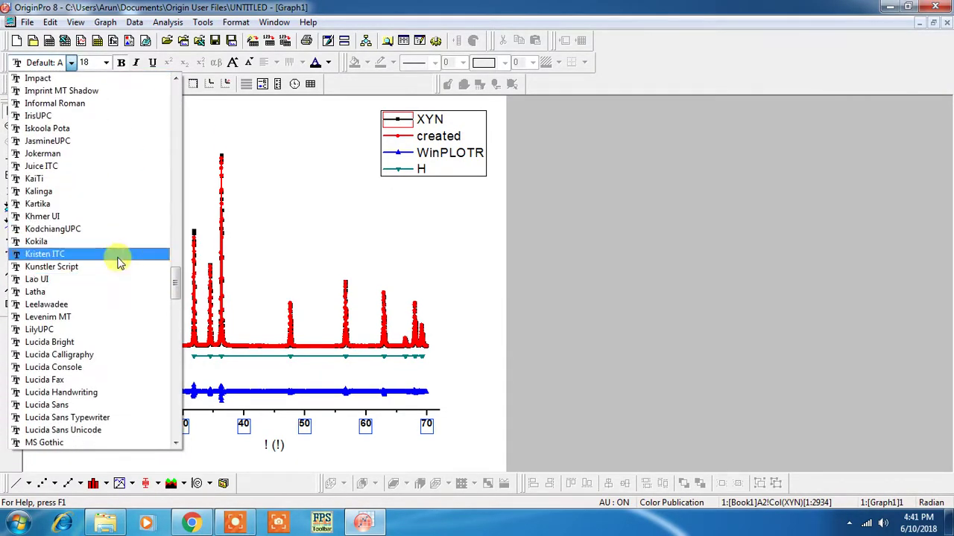
{"action": "left_click", "coordinate": [119, 260]}
{"action": "left_click", "coordinate": [72, 63]}
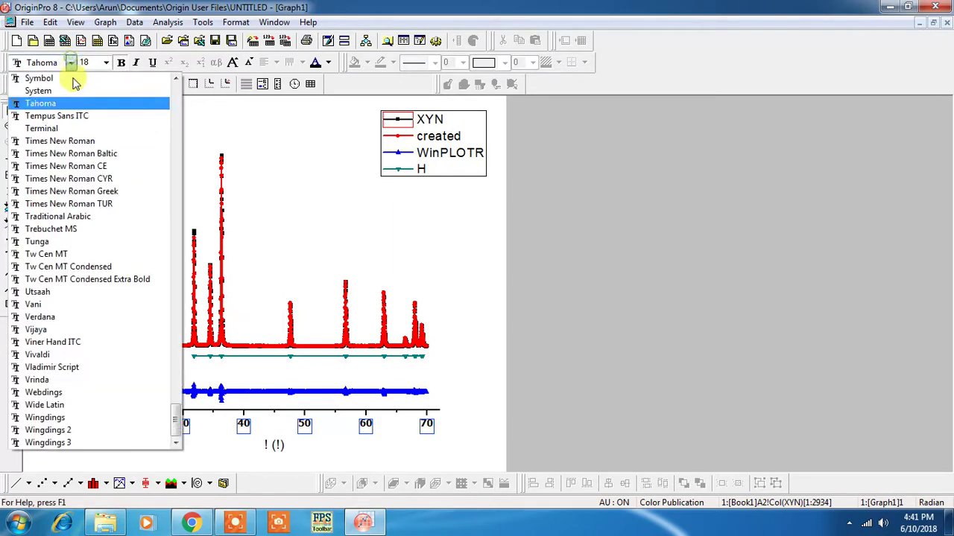
{"action": "left_click", "coordinate": [88, 141]}
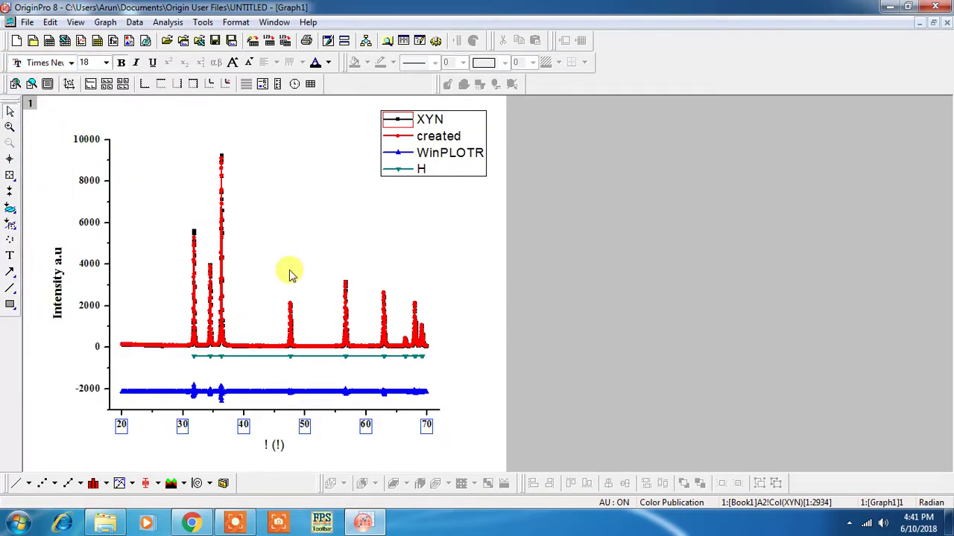
In Plot Details, set the curve group's Edit Mode to Independent and apply it.
{"action": "double_click", "coordinate": [321, 344]}
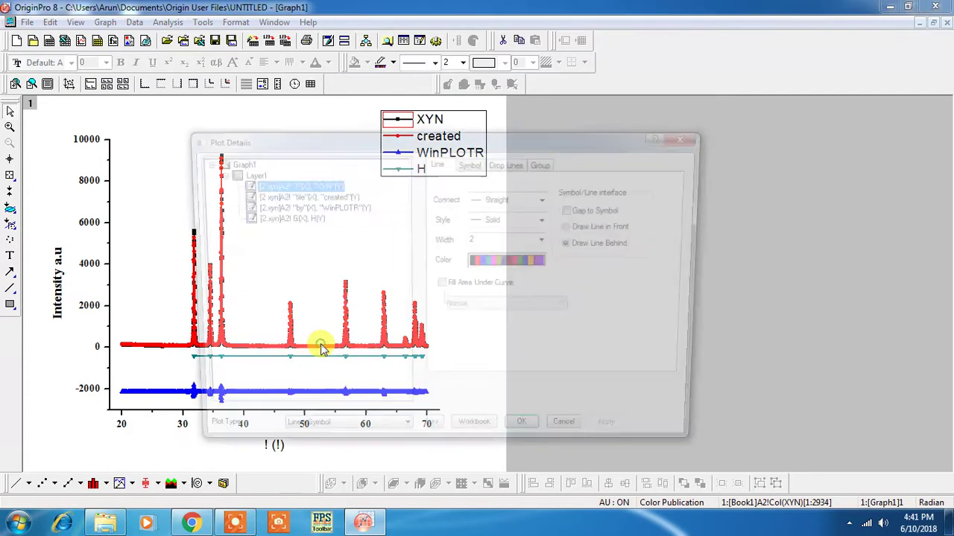
{"action": "left_click", "coordinate": [470, 163]}
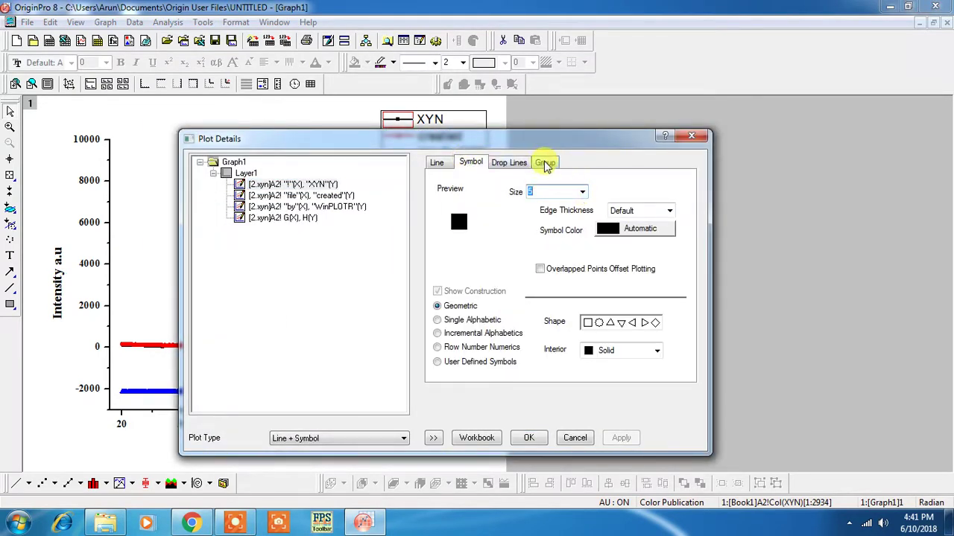
{"action": "left_click", "coordinate": [554, 164]}
{"action": "left_click", "coordinate": [471, 204]}
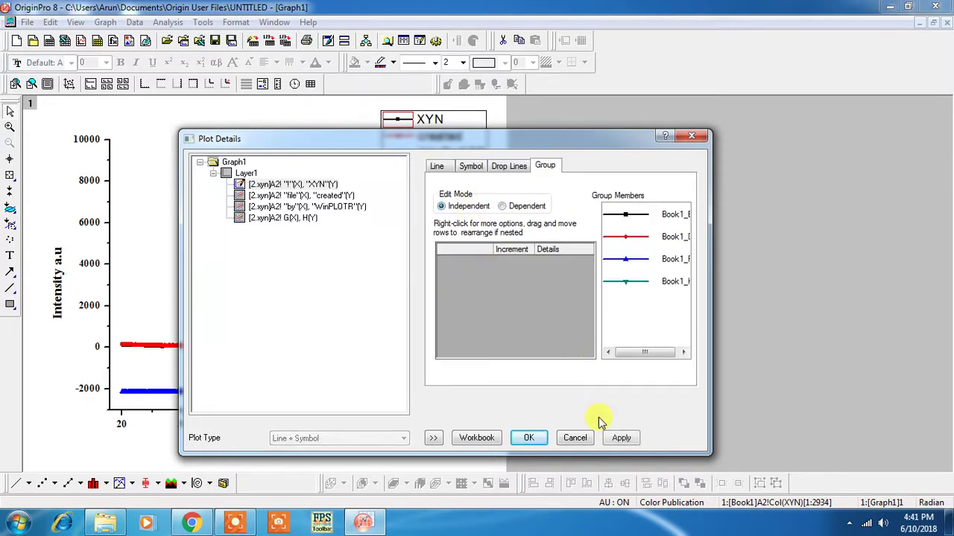
{"action": "left_click", "coordinate": [621, 437]}
{"action": "key", "text": "Return"}
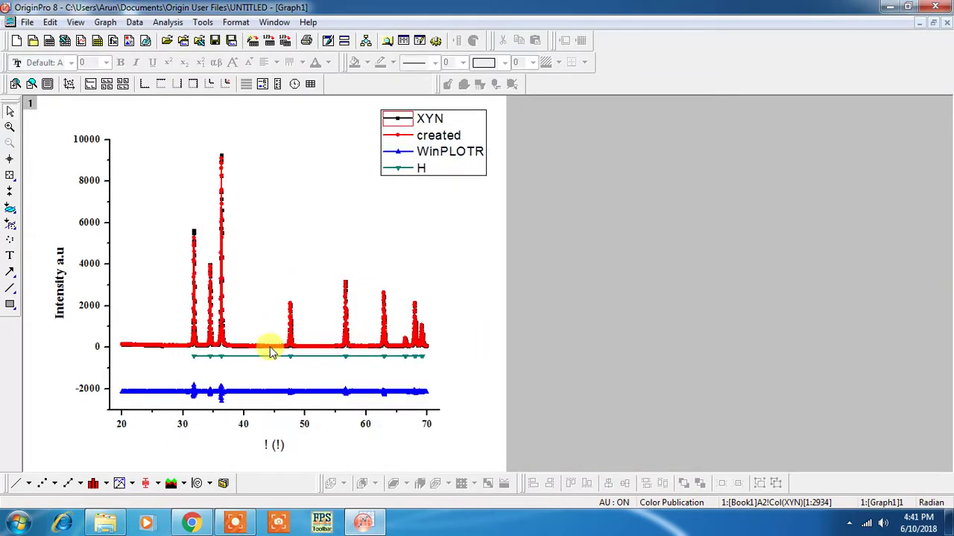
Open Plot Details for the graph and select the observed XYN plot.
{"action": "double_click", "coordinate": [268, 347]}
{"action": "left_click", "coordinate": [471, 164]}
{"action": "left_click", "coordinate": [555, 191]}
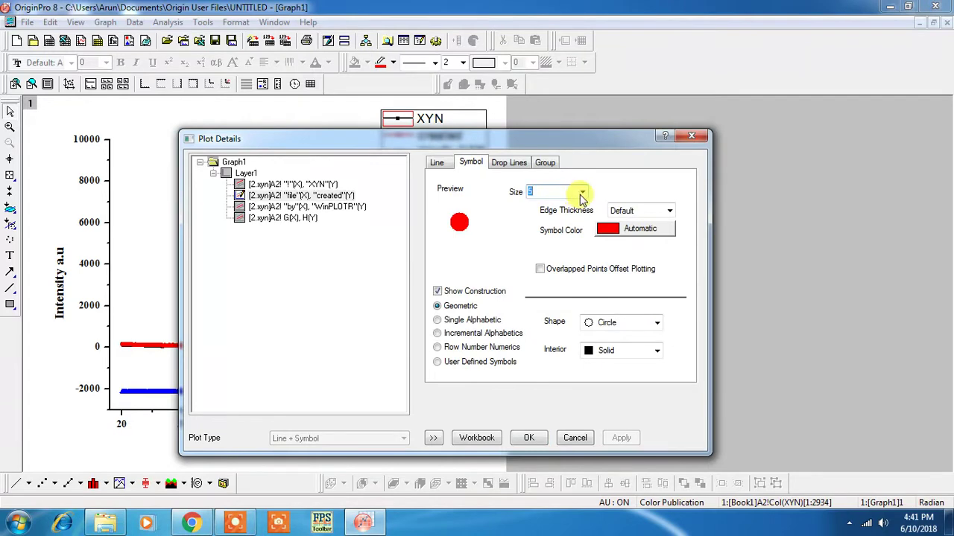
{"action": "left_click", "coordinate": [582, 192]}
{"action": "left_click", "coordinate": [305, 184]}
{"action": "left_click", "coordinate": [310, 185]}
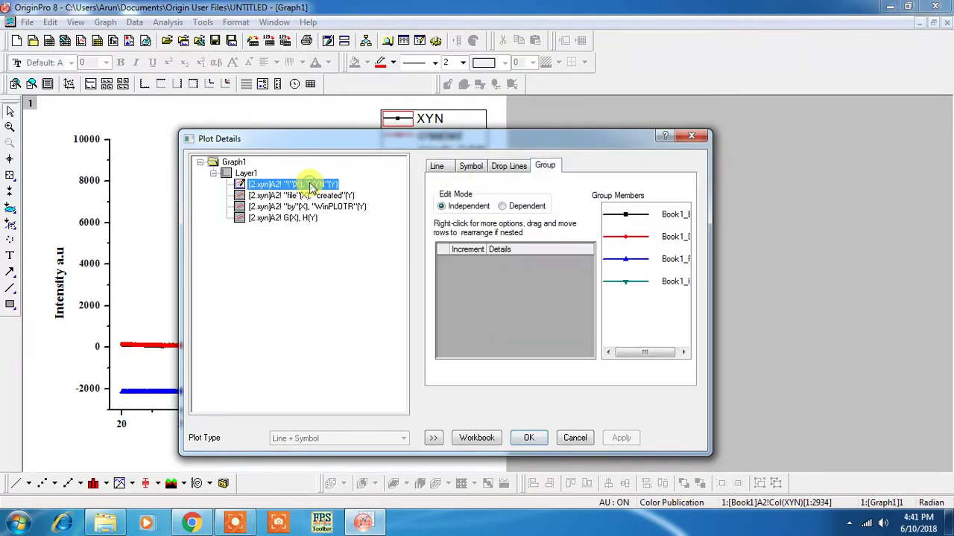
Give the XYN curve size-8 filled circle symbols with Show Construction unchecked.
{"action": "left_click", "coordinate": [469, 166]}
{"action": "left_click", "coordinate": [582, 195]}
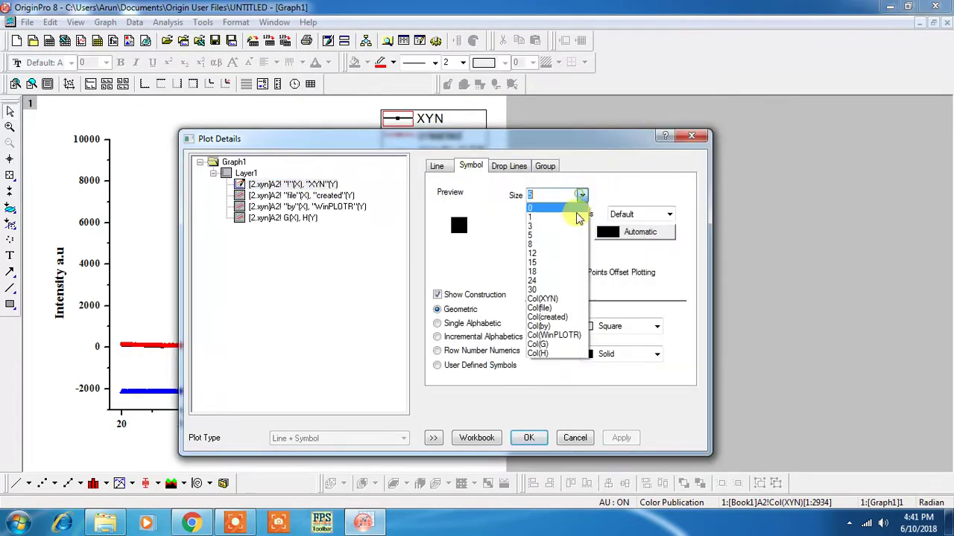
{"action": "left_click", "coordinate": [551, 246]}
{"action": "left_click", "coordinate": [437, 294]}
{"action": "left_click", "coordinate": [492, 214]}
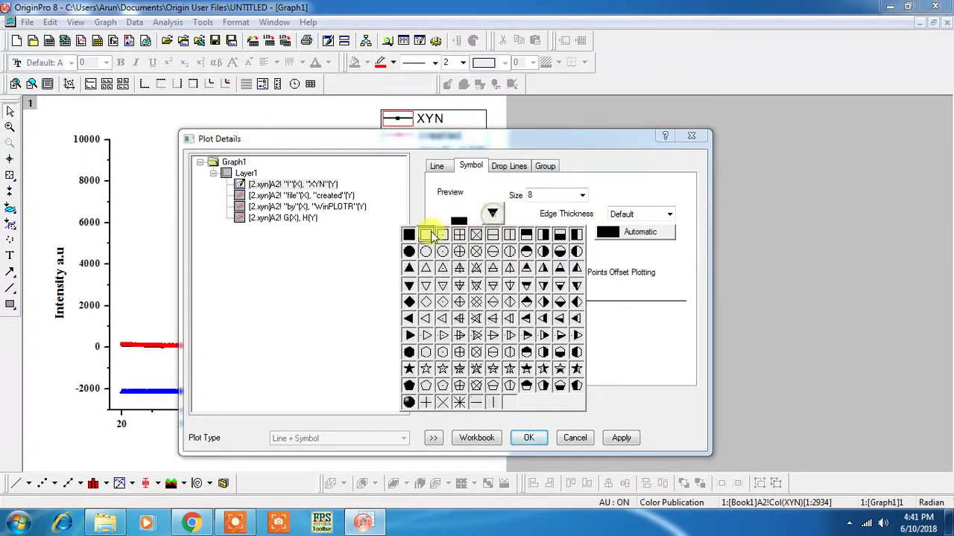
{"action": "left_click", "coordinate": [412, 253]}
{"action": "left_click", "coordinate": [622, 438]}
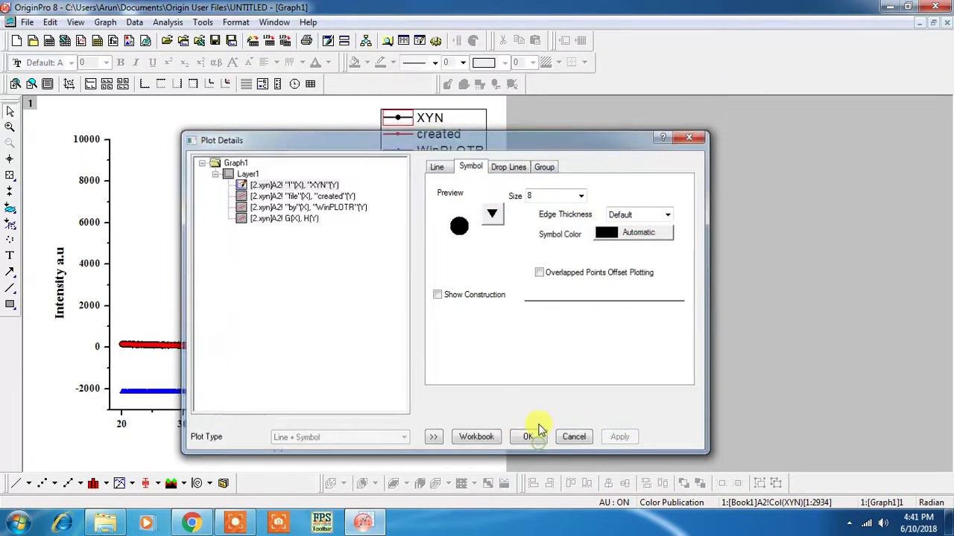
{"action": "left_click", "coordinate": [528, 438]}
Keep the blue WinPLOTR curve's Connect setting on Straight.
{"action": "double_click", "coordinate": [239, 395]}
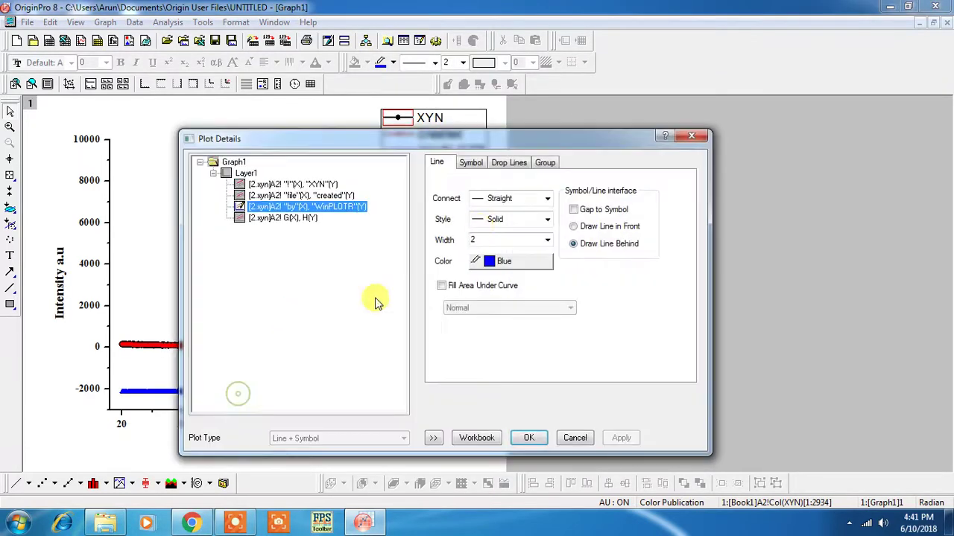
{"action": "left_click", "coordinate": [519, 200]}
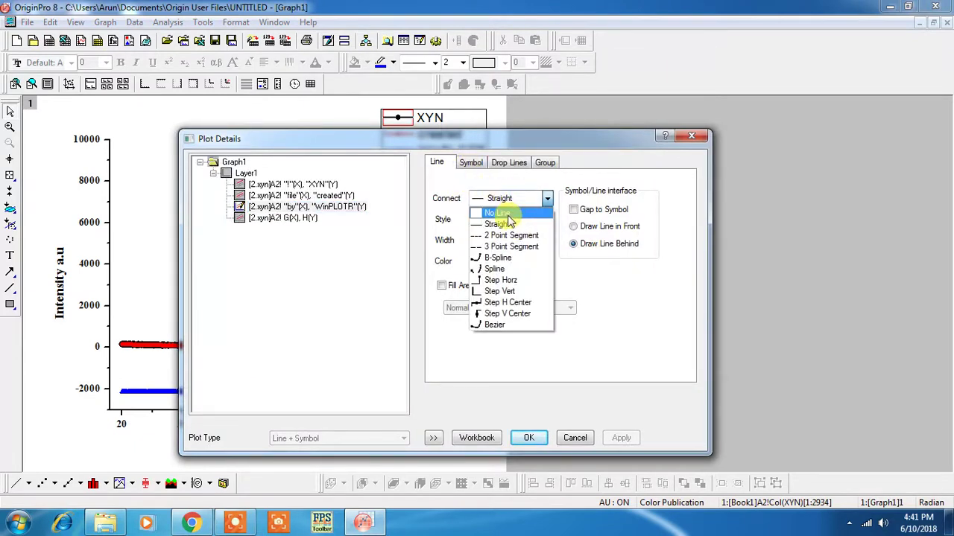
{"action": "left_click", "coordinate": [507, 214]}
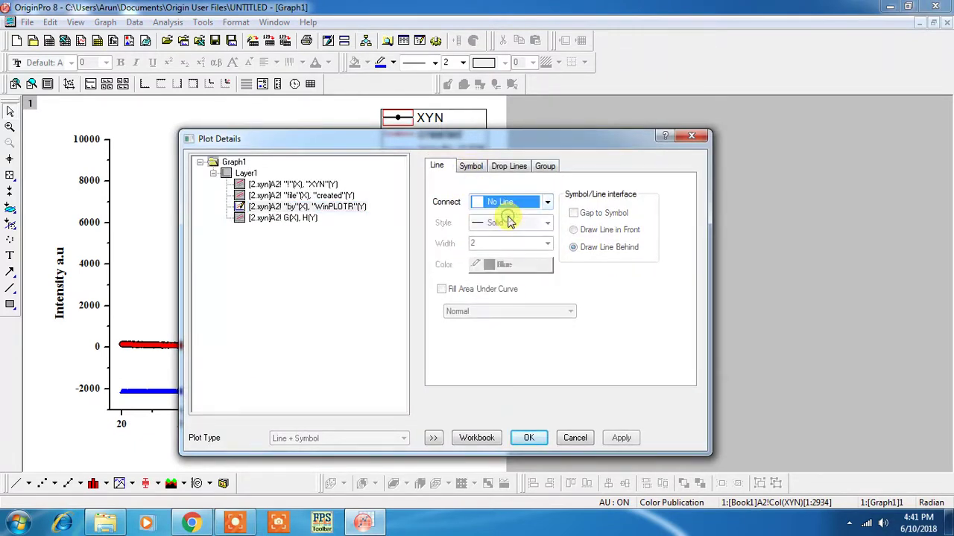
{"action": "left_click", "coordinate": [509, 203]}
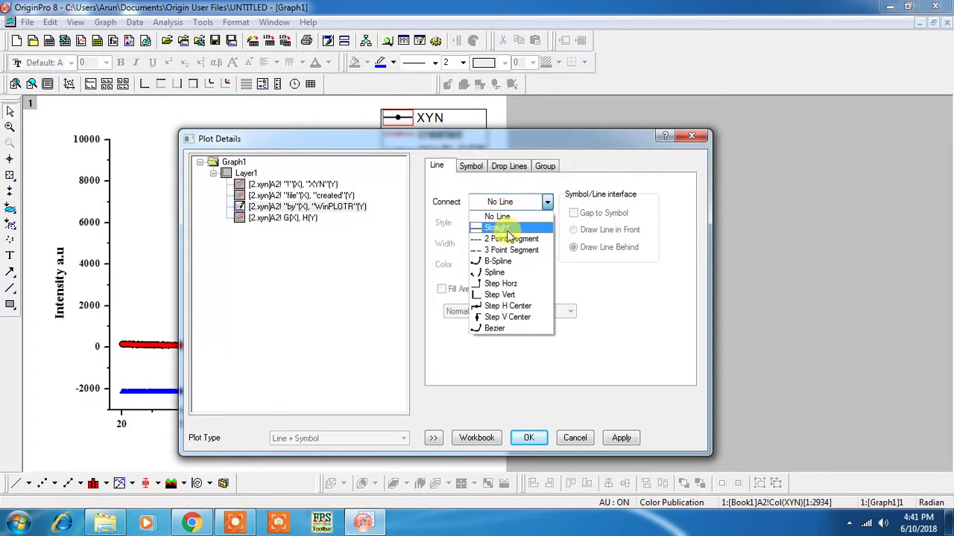
{"action": "left_click", "coordinate": [511, 226]}
Replace the WinPLOTR triangles with size-5 vertical bar symbols, Show Construction unchecked.
{"action": "left_click", "coordinate": [471, 165]}
{"action": "left_click", "coordinate": [582, 195]}
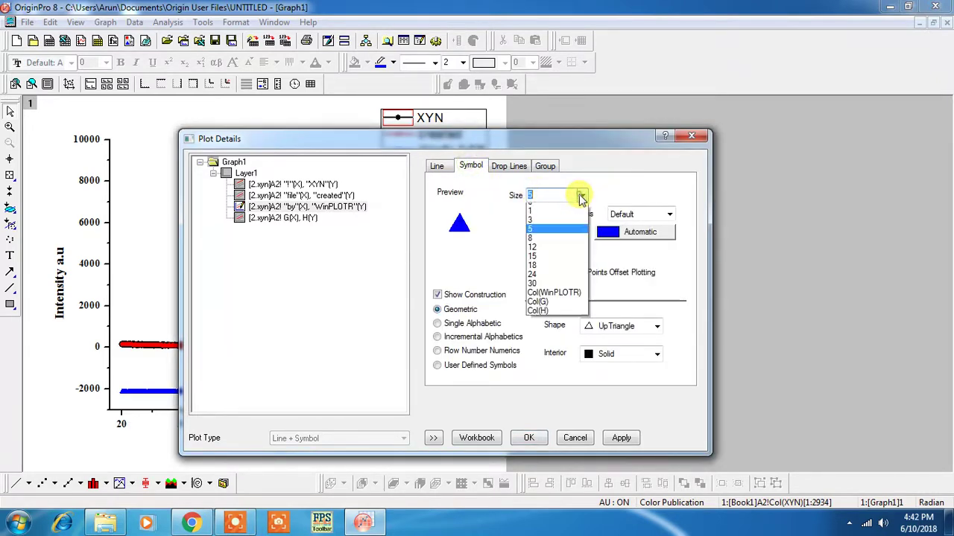
{"action": "left_click", "coordinate": [581, 194]}
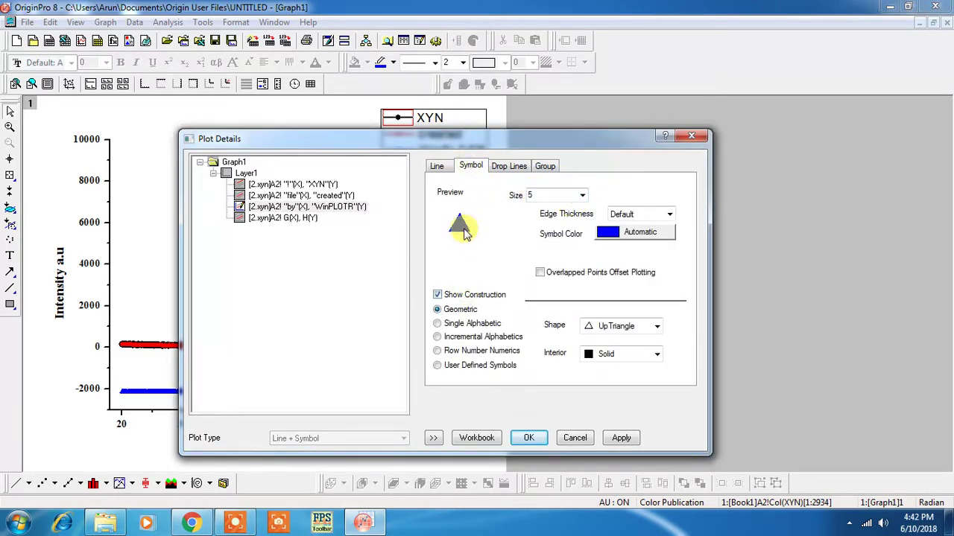
{"action": "left_click", "coordinate": [438, 295]}
{"action": "left_click", "coordinate": [492, 213]}
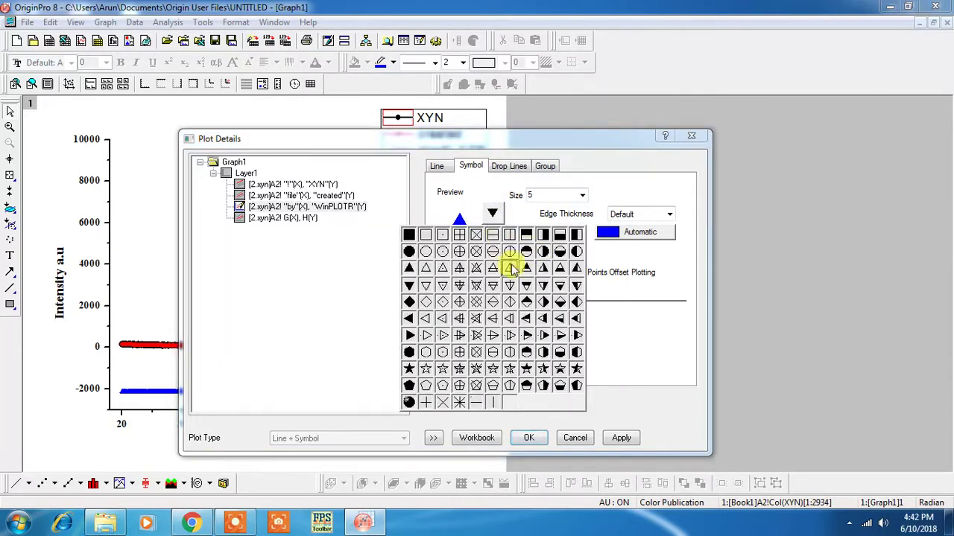
{"action": "left_click", "coordinate": [492, 402]}
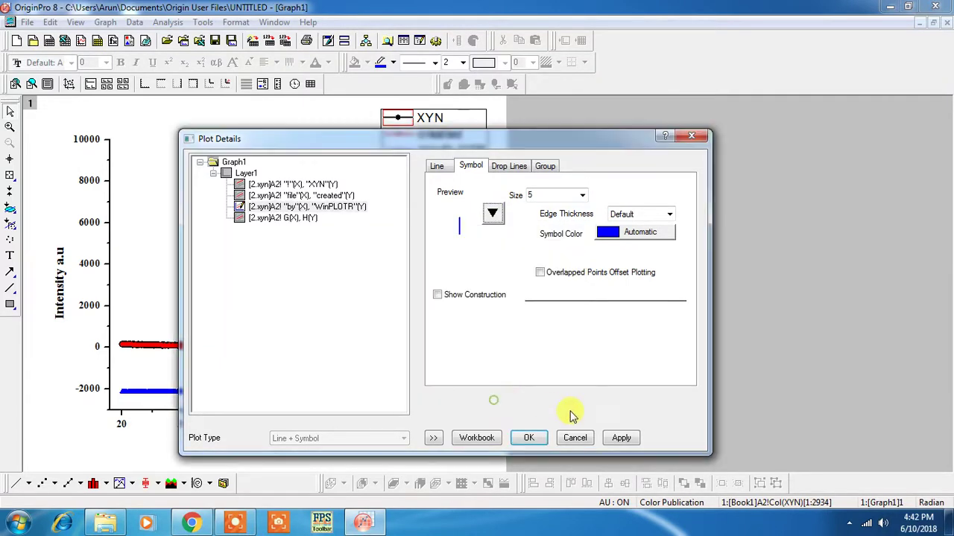
{"action": "left_click", "coordinate": [528, 438]}
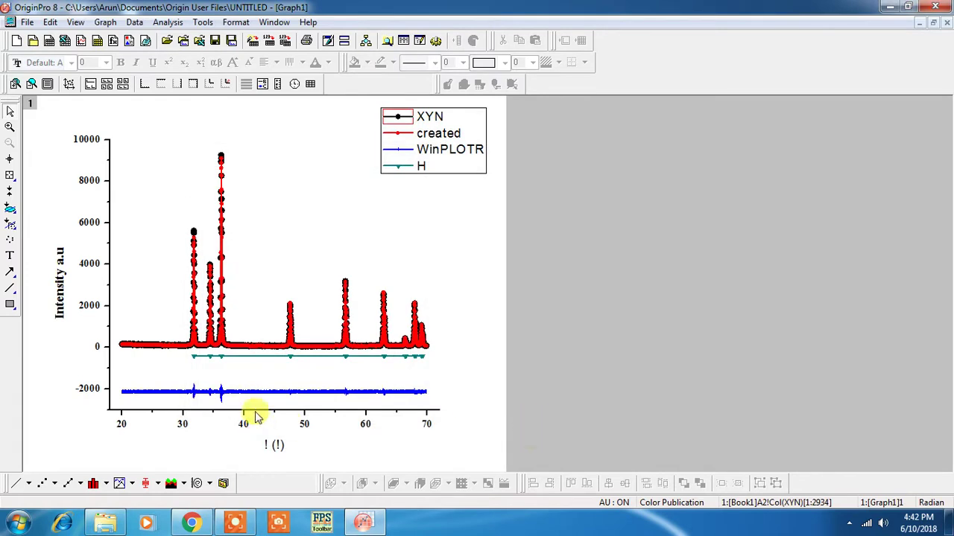
Give the H curve size-15 vertical bar symbols with Show Construction unchecked.
{"action": "double_click", "coordinate": [272, 360]}
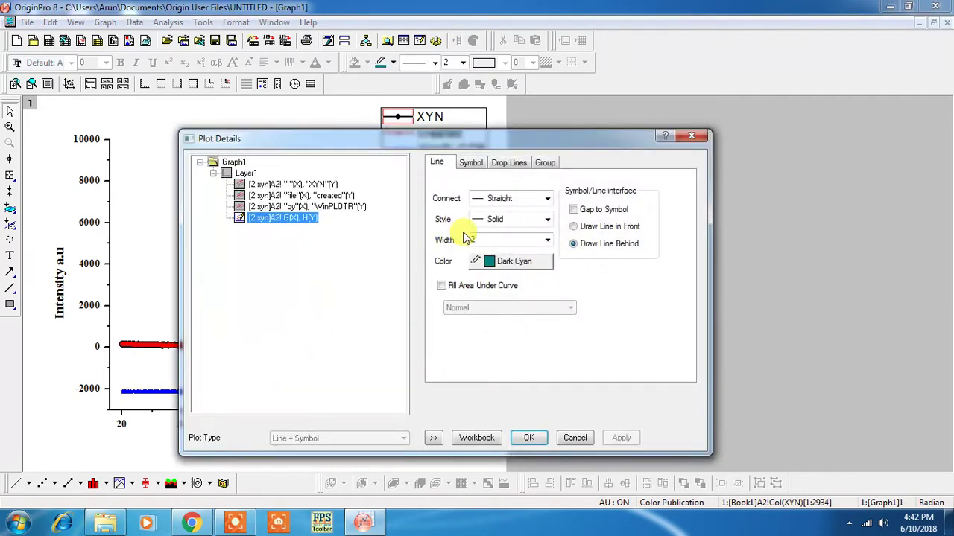
{"action": "left_click", "coordinate": [471, 163]}
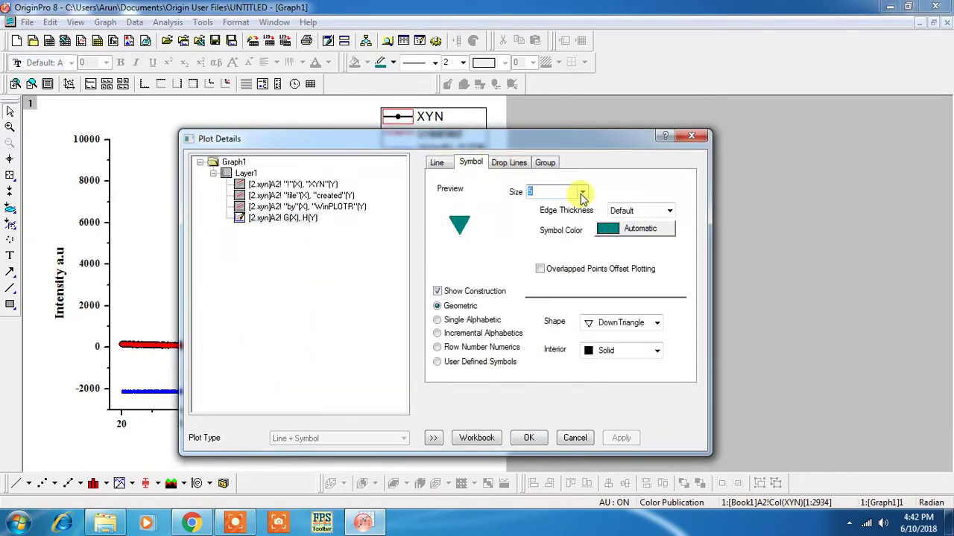
{"action": "left_click", "coordinate": [581, 196]}
{"action": "left_click", "coordinate": [565, 254]}
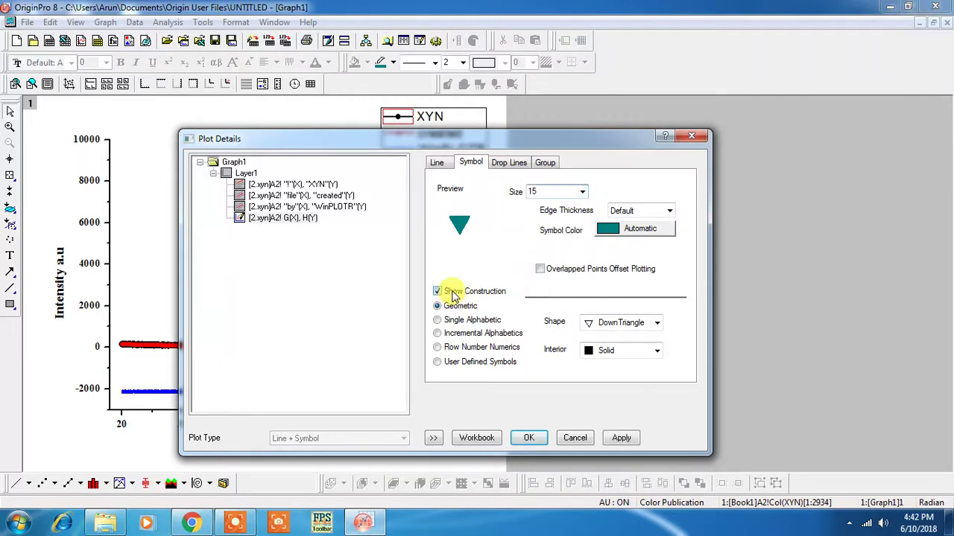
{"action": "left_click", "coordinate": [453, 296]}
{"action": "left_click", "coordinate": [493, 210]}
{"action": "left_click", "coordinate": [494, 395]}
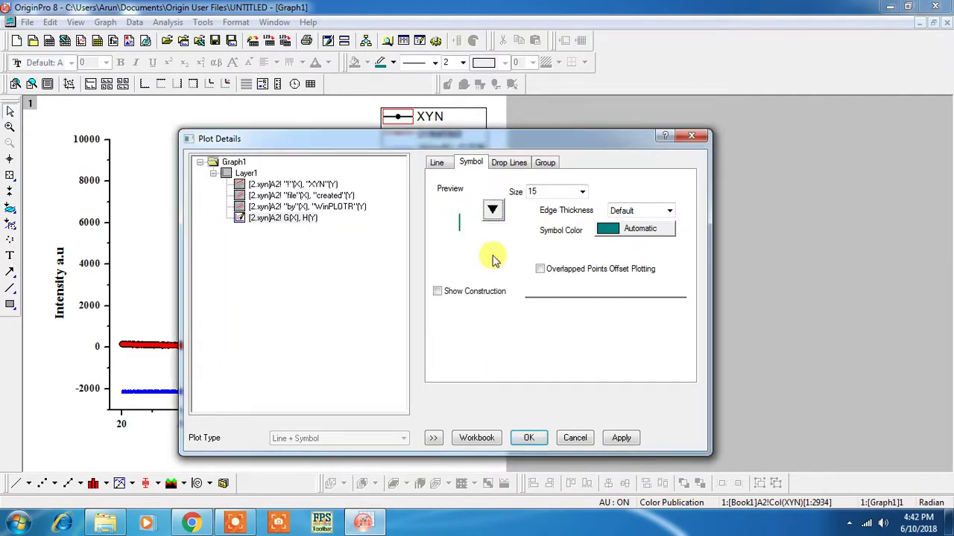
{"action": "left_click", "coordinate": [620, 438]}
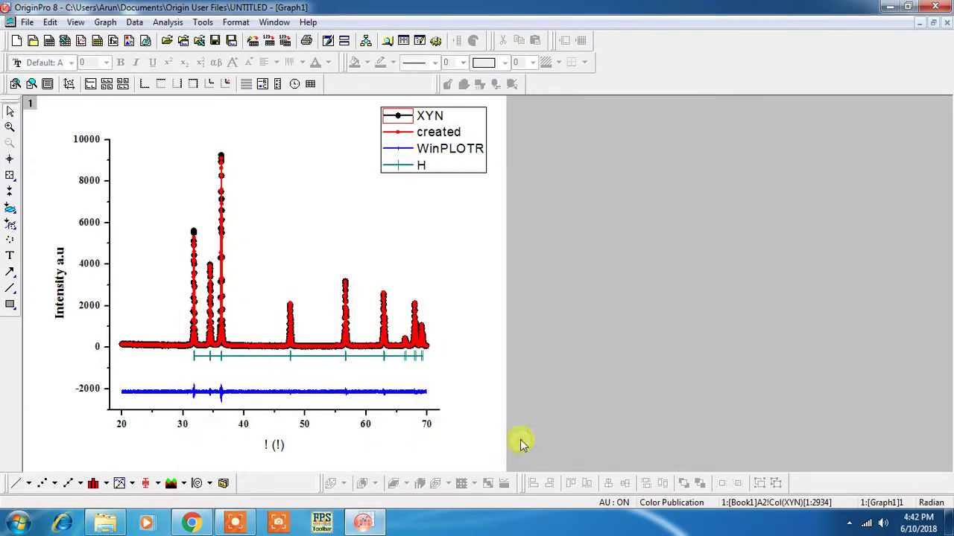
Colour the H curve Wine.
{"action": "double_click", "coordinate": [258, 357]}
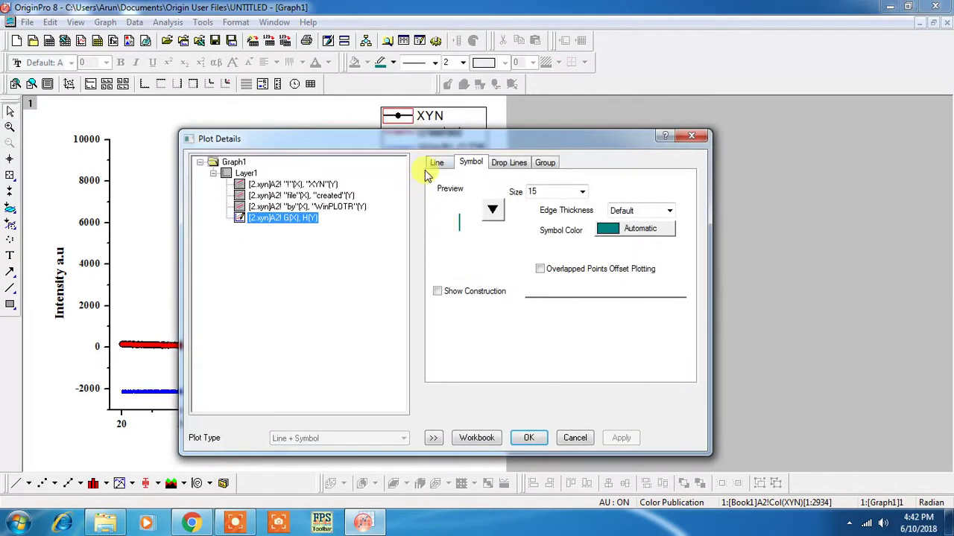
{"action": "left_click", "coordinate": [433, 162]}
{"action": "left_click", "coordinate": [493, 264]}
{"action": "left_click", "coordinate": [509, 299]}
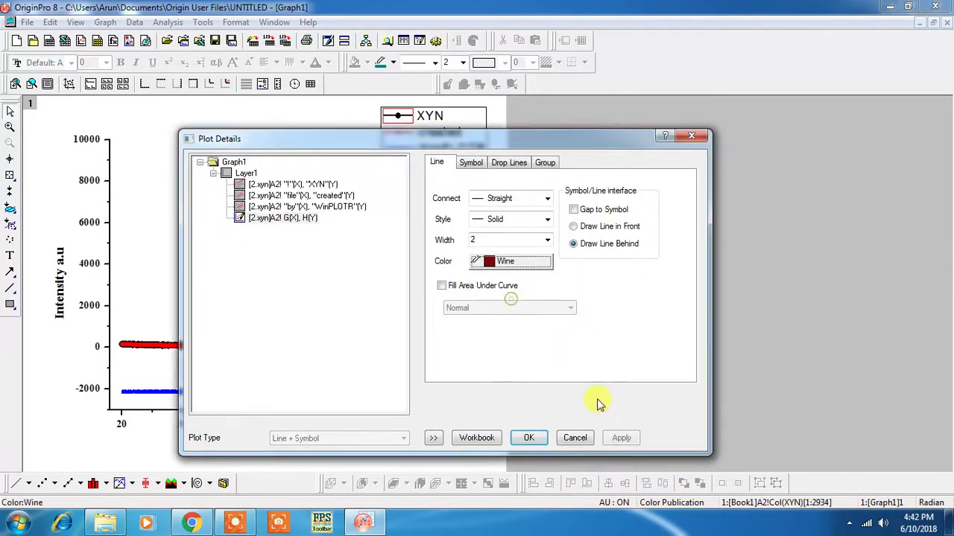
{"action": "left_click", "coordinate": [623, 438]}
{"action": "left_click", "coordinate": [526, 438]}
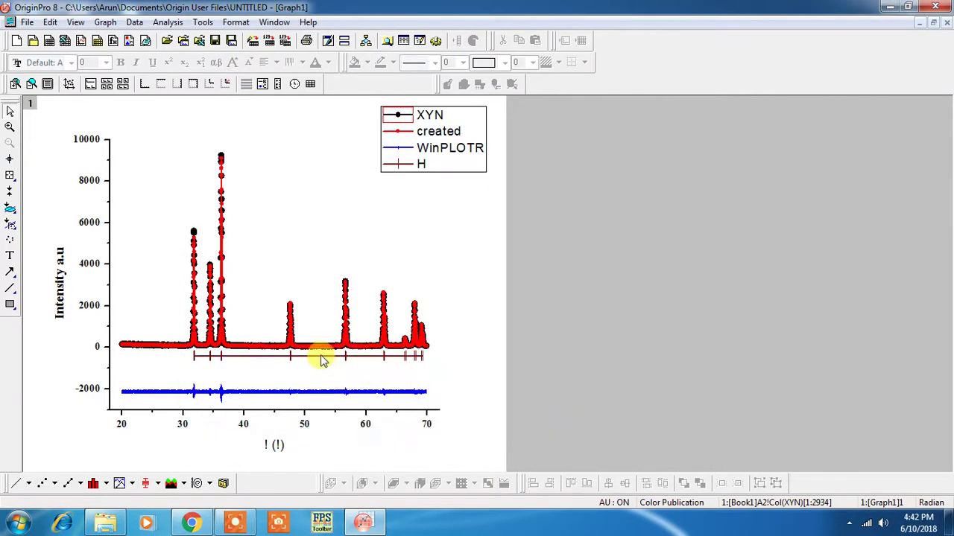
Set the H curve's Connect option to No Line.
{"action": "double_click", "coordinate": [322, 359]}
{"action": "left_click", "coordinate": [501, 198]}
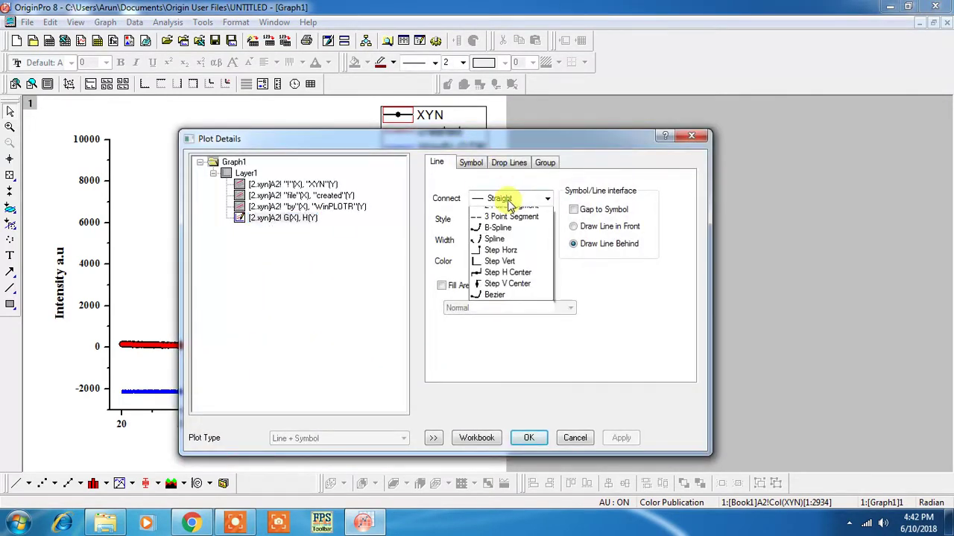
{"action": "left_click", "coordinate": [498, 213]}
{"action": "left_click", "coordinate": [620, 438]}
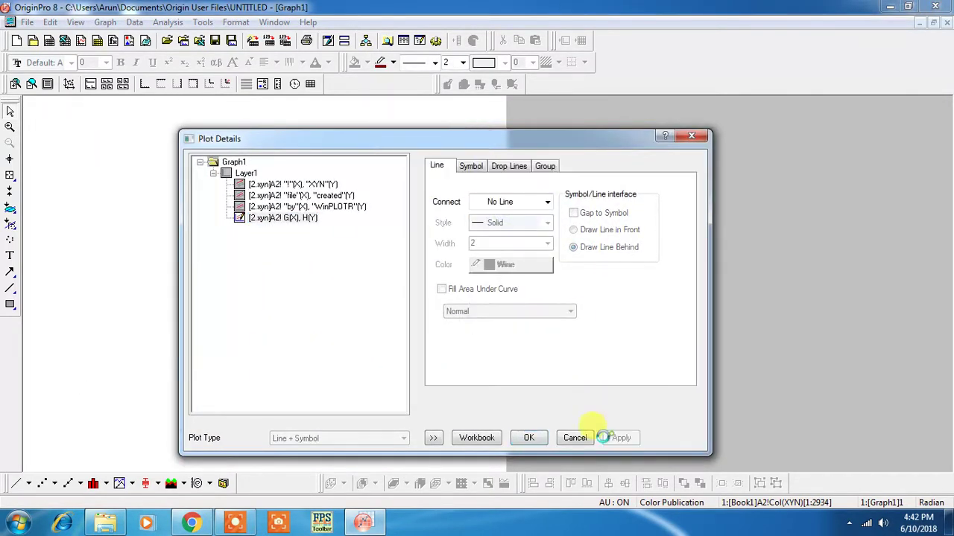
{"action": "left_click", "coordinate": [527, 438]}
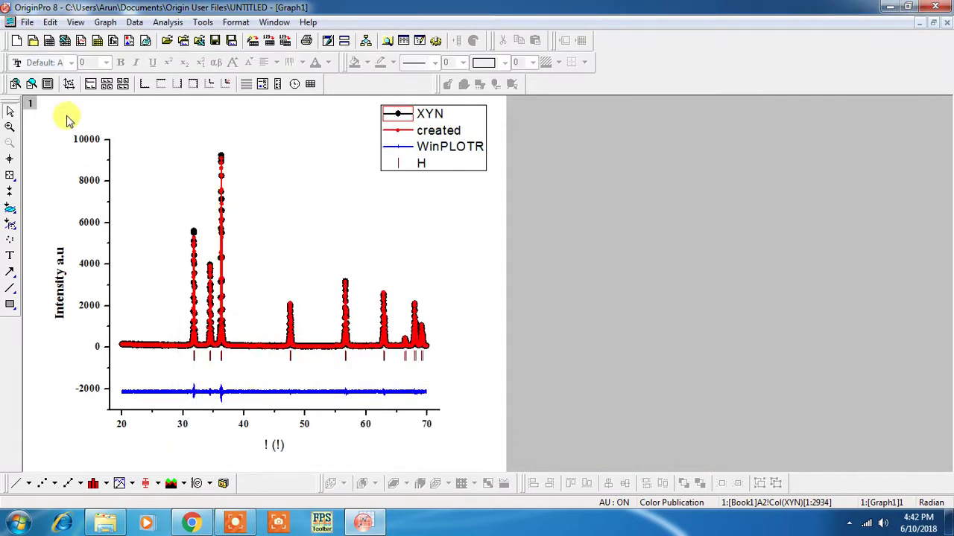
Set the top axis major and minor ticks to None.
{"action": "double_click", "coordinate": [109, 165]}
{"action": "left_click", "coordinate": [477, 178]}
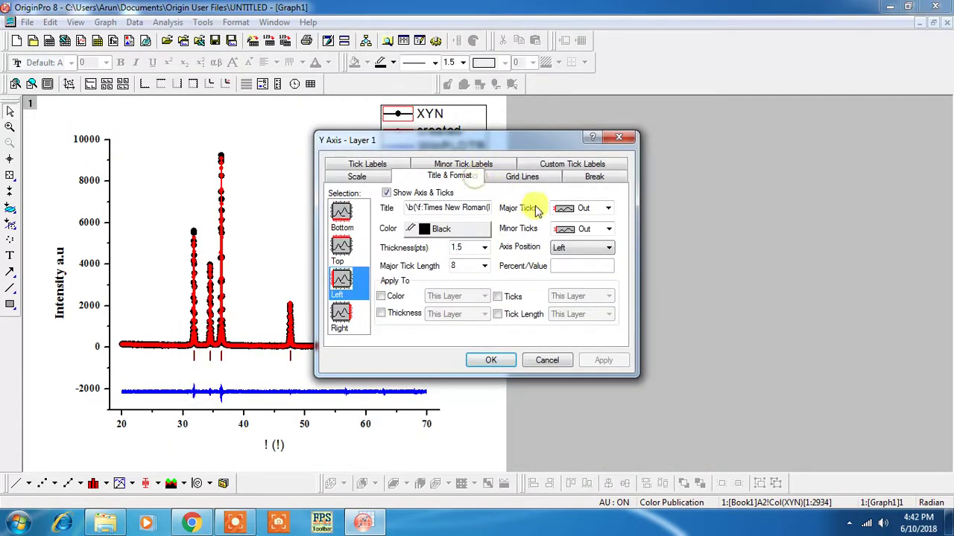
{"action": "left_click", "coordinate": [340, 250]}
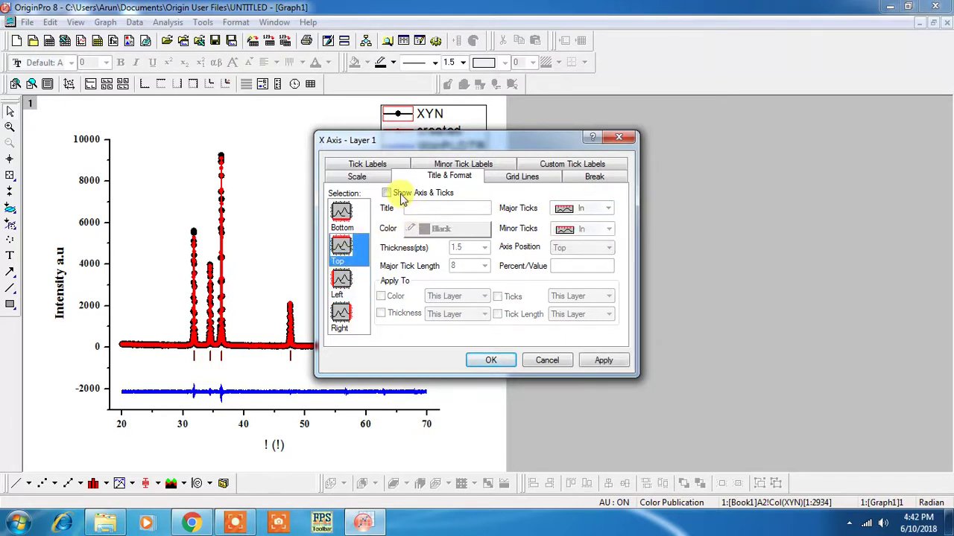
{"action": "left_click", "coordinate": [600, 210]}
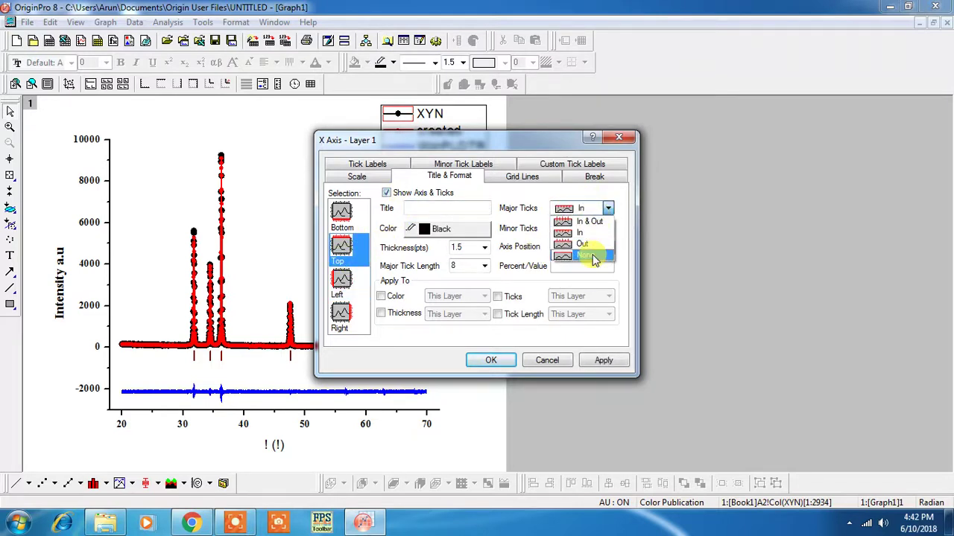
{"action": "left_click", "coordinate": [589, 249]}
{"action": "left_click", "coordinate": [595, 229]}
{"action": "left_click", "coordinate": [596, 274]}
{"action": "left_click", "coordinate": [604, 359]}
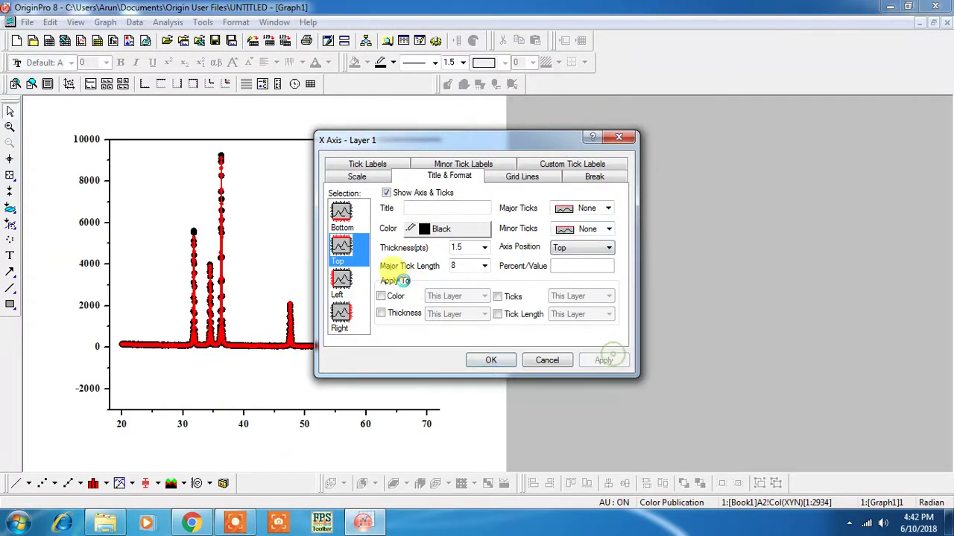
Set the right axis major and minor ticks to None.
{"action": "left_click", "coordinate": [344, 315]}
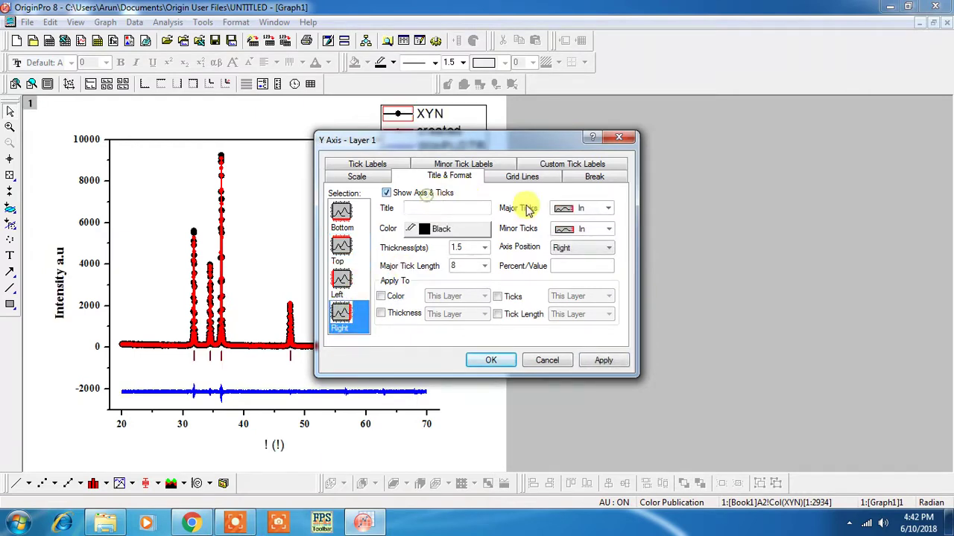
{"action": "left_click", "coordinate": [581, 210]}
{"action": "left_click", "coordinate": [588, 248]}
{"action": "left_click", "coordinate": [595, 229]}
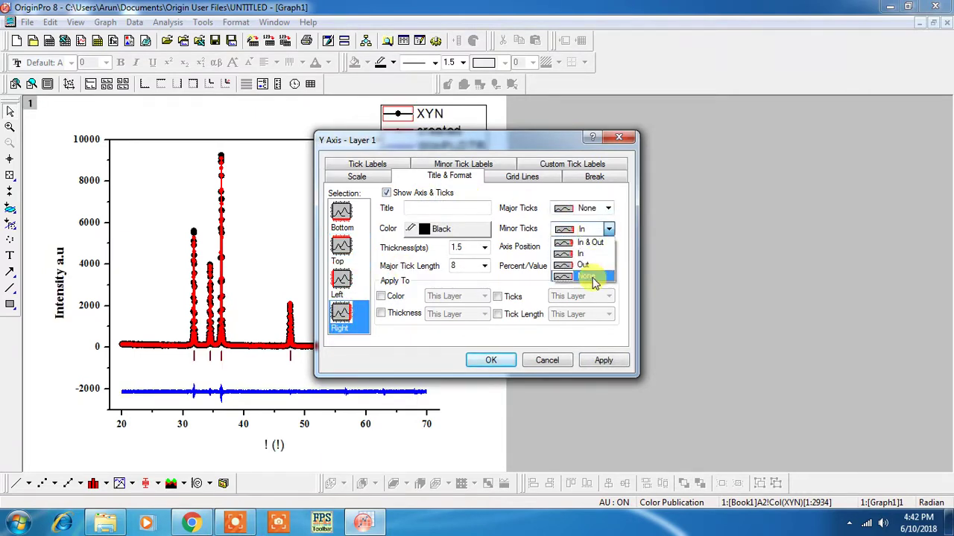
{"action": "left_click", "coordinate": [593, 276]}
{"action": "left_click", "coordinate": [607, 360]}
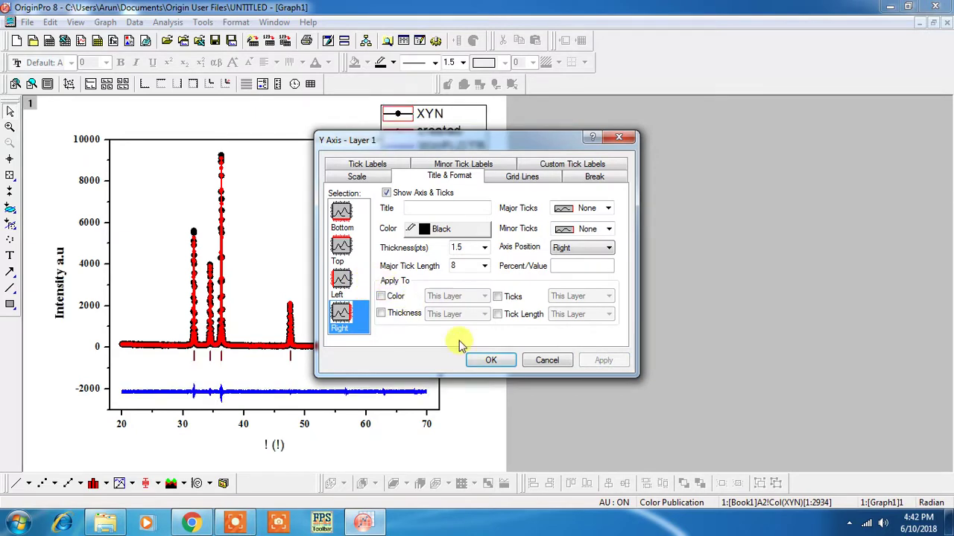
{"action": "left_click", "coordinate": [486, 361]}
Give the blue WinPLOTR curve line width 1 and symbol size 1.
{"action": "double_click", "coordinate": [338, 397]}
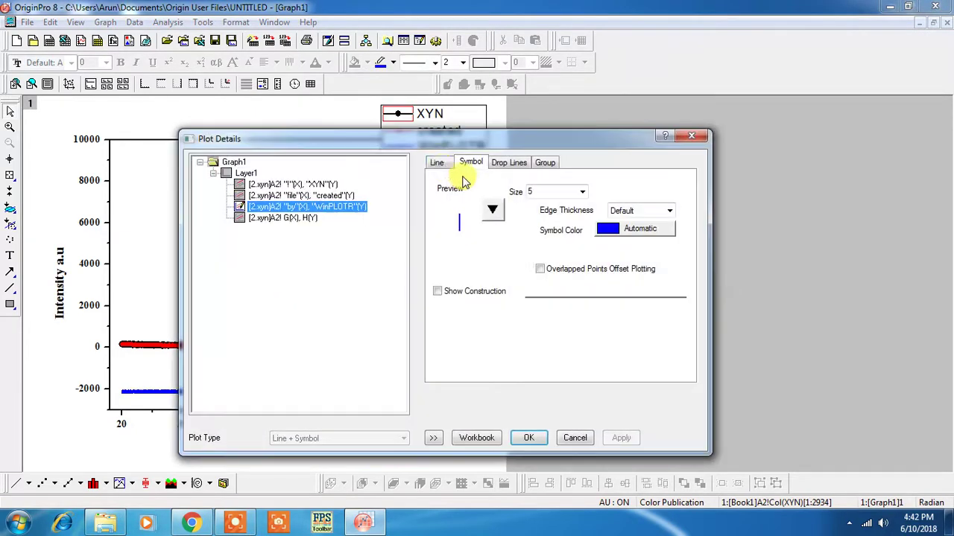
{"action": "left_click", "coordinate": [437, 162]}
{"action": "left_click", "coordinate": [548, 241]}
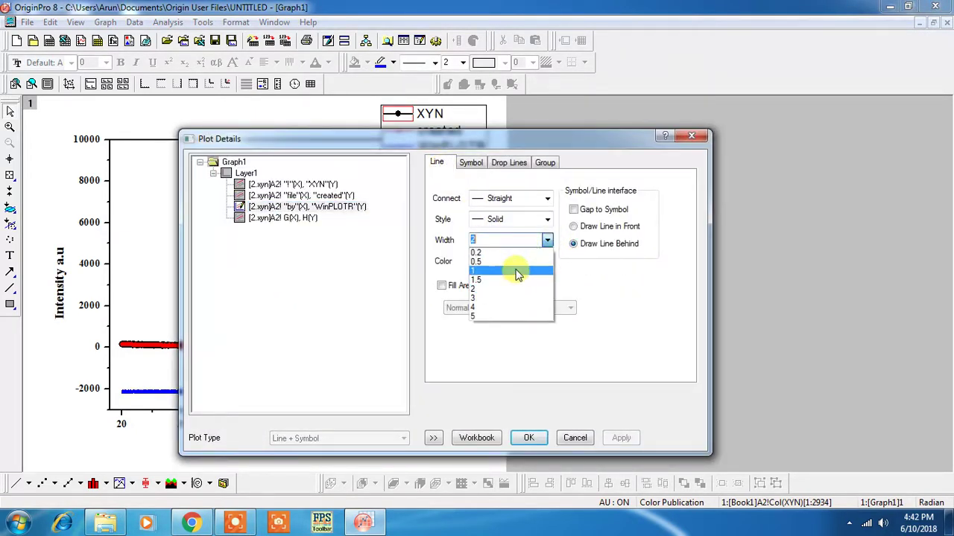
{"action": "left_click", "coordinate": [516, 268]}
{"action": "left_click", "coordinate": [477, 164]}
{"action": "left_click", "coordinate": [582, 193]}
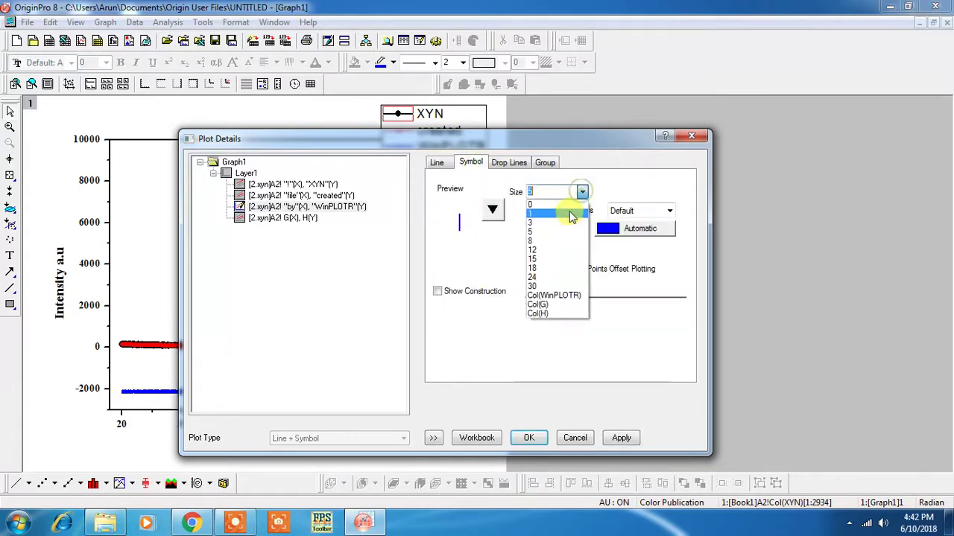
{"action": "left_click", "coordinate": [565, 214]}
{"action": "left_click", "coordinate": [618, 438]}
{"action": "left_click", "coordinate": [525, 438]}
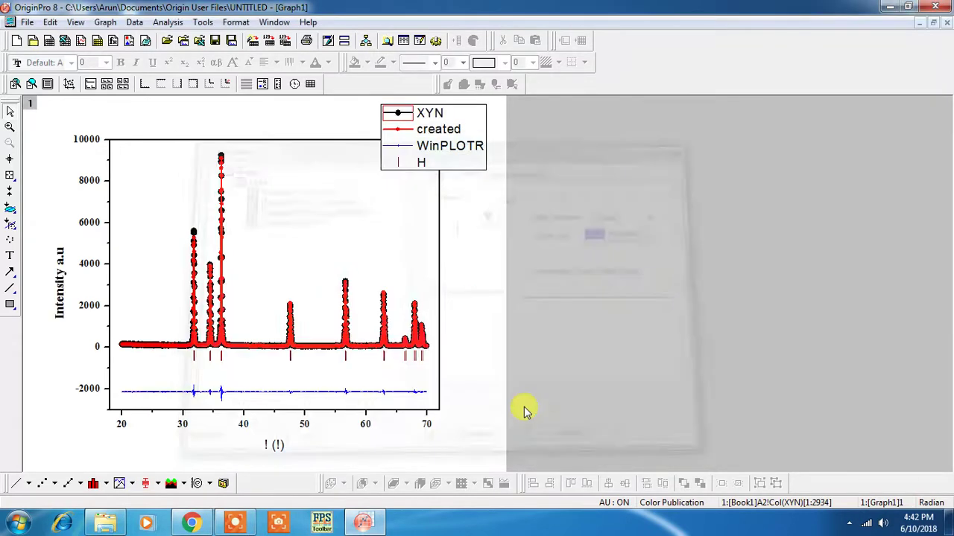
Select the legend on the graph.
{"action": "left_click", "coordinate": [313, 283]}
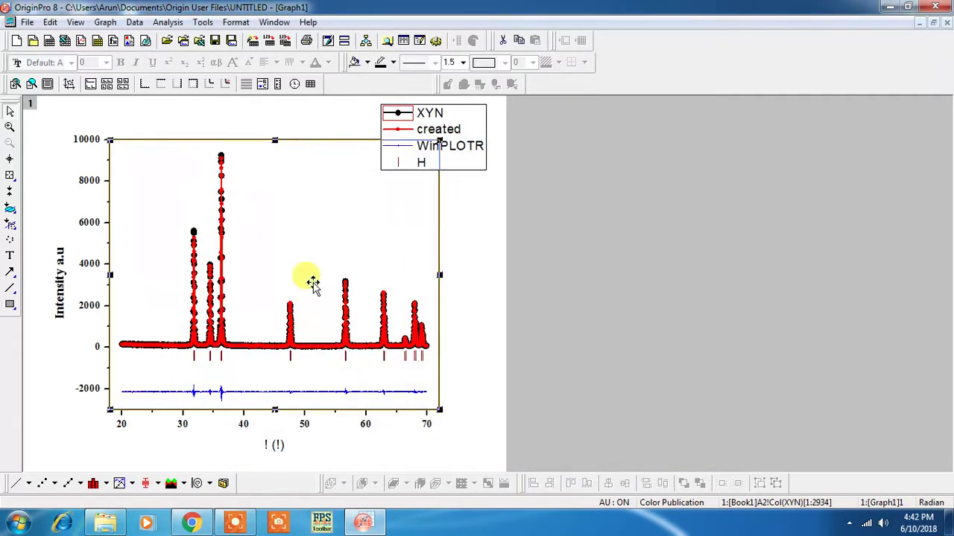
{"action": "left_click", "coordinate": [463, 243]}
{"action": "left_click", "coordinate": [446, 167]}
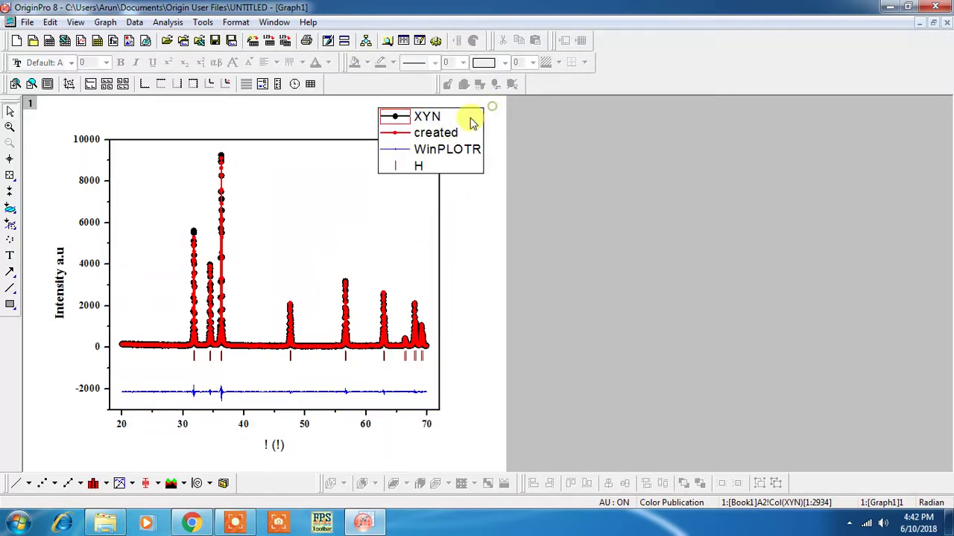
Drag the legend into the frame's top right and set XYN's Connect to No Line.
{"action": "left_click_drag", "start_coordinate": [459, 119], "coordinate": [403, 155]}
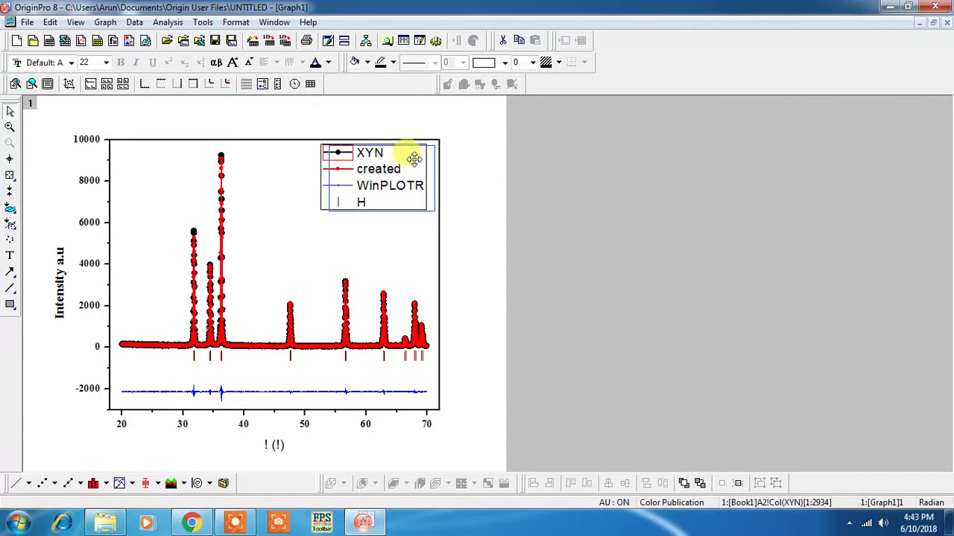
{"action": "double_click", "coordinate": [344, 152]}
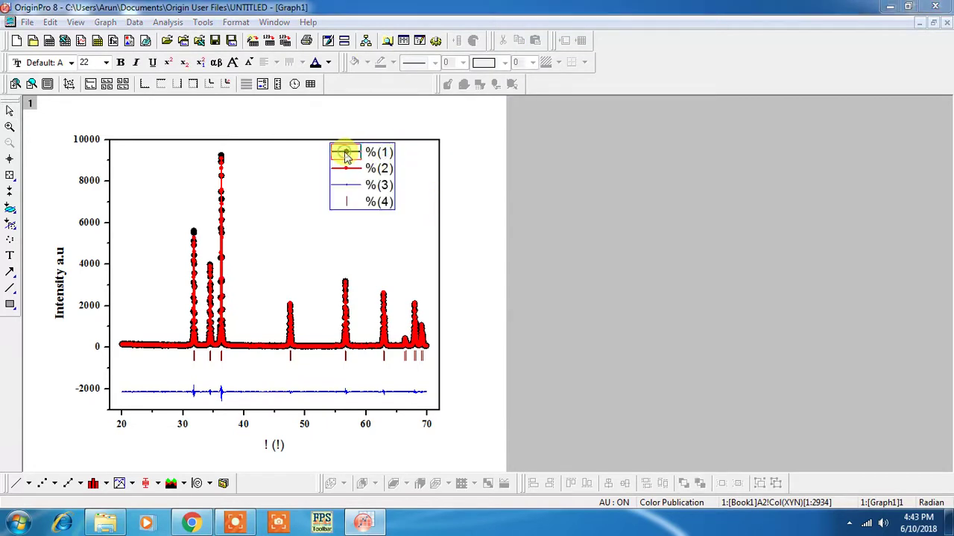
{"action": "left_click", "coordinate": [436, 162]}
{"action": "left_click", "coordinate": [501, 202]}
{"action": "left_click", "coordinate": [494, 216]}
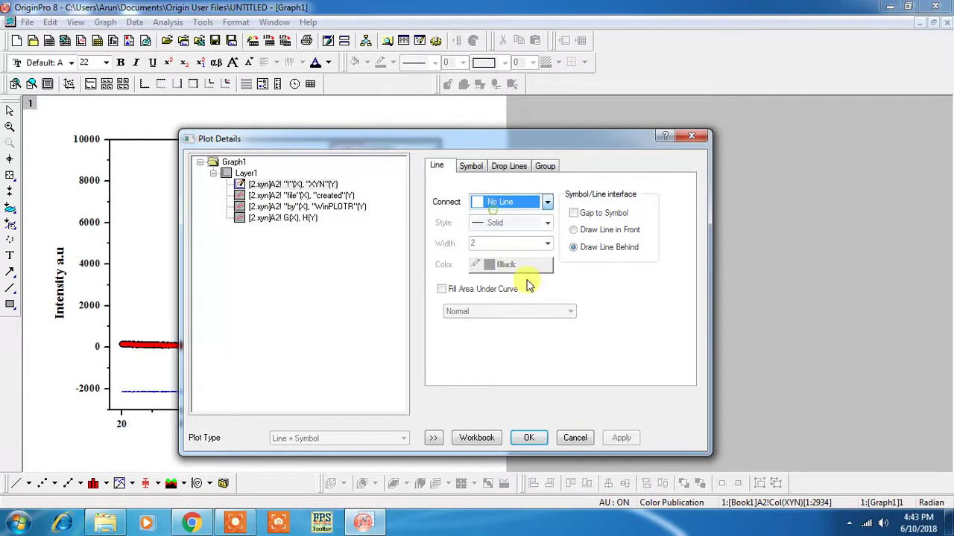
{"action": "left_click", "coordinate": [622, 439]}
{"action": "left_click", "coordinate": [529, 438]}
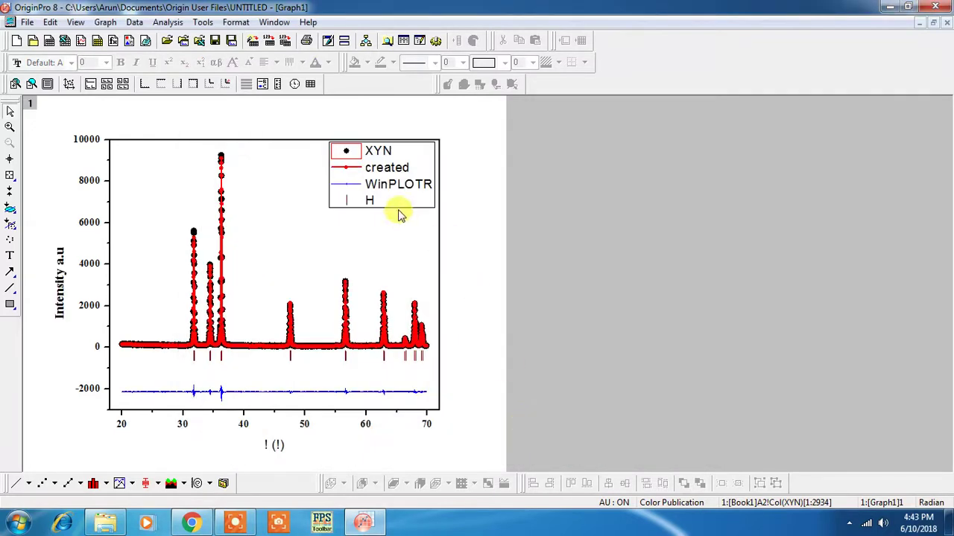
Replace legend entries %(1)–%(4) with YObs, Ycal, YObs-Ycal and Bragg Diffraction.
{"action": "double_click", "coordinate": [371, 152]}
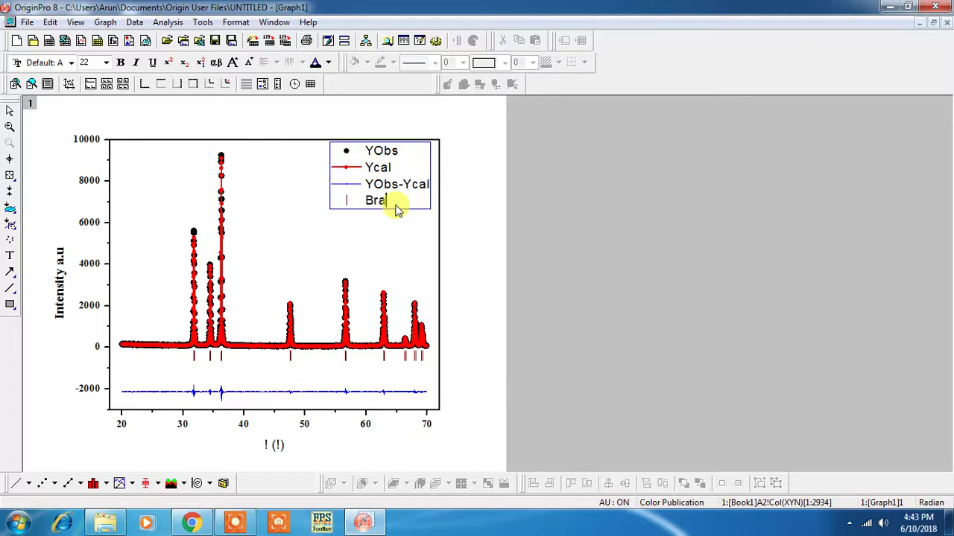
{"action": "type", "text": "ffraction"}
{"action": "left_click", "coordinate": [437, 201]}
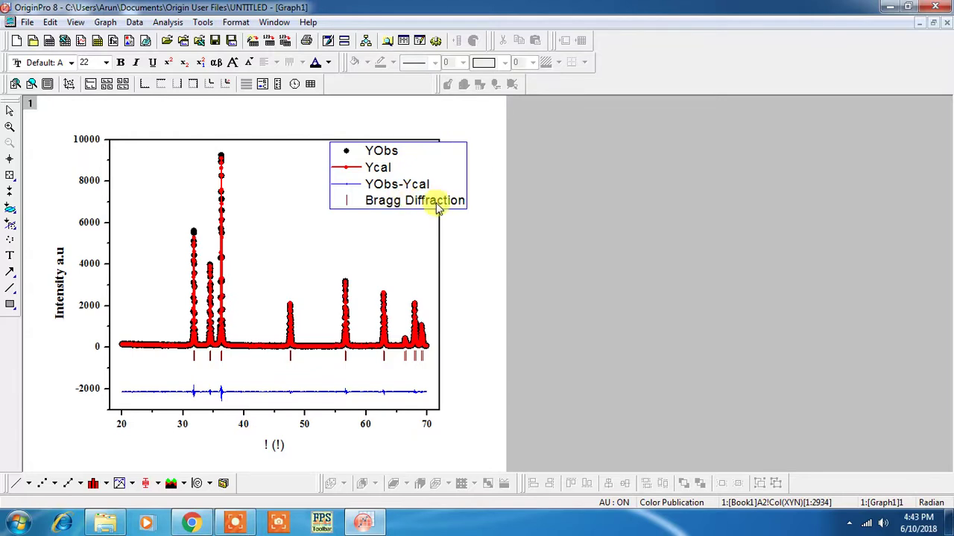
Set all legend text to Times New Roman.
{"action": "key", "text": "ctrl+a"}
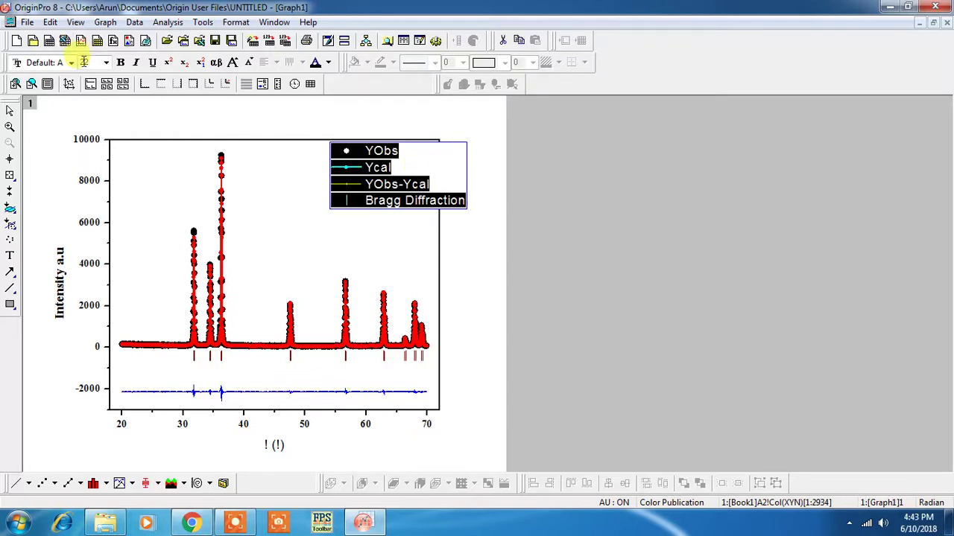
{"action": "left_click", "coordinate": [71, 62]}
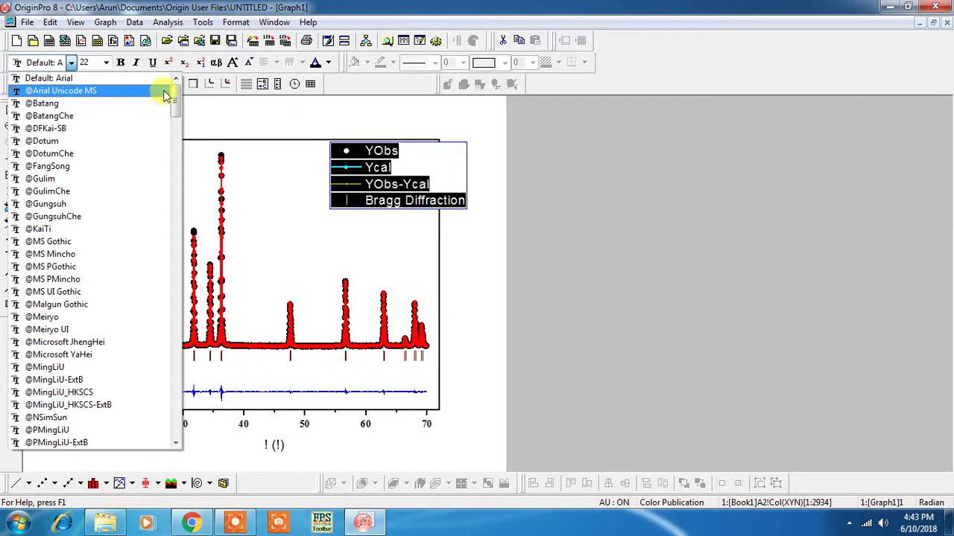
{"action": "left_click_drag", "start_coordinate": [180, 110], "coordinate": [200, 368]}
{"action": "scroll", "coordinate": [132, 309], "scroll_direction": "down", "scroll_amount": 5}
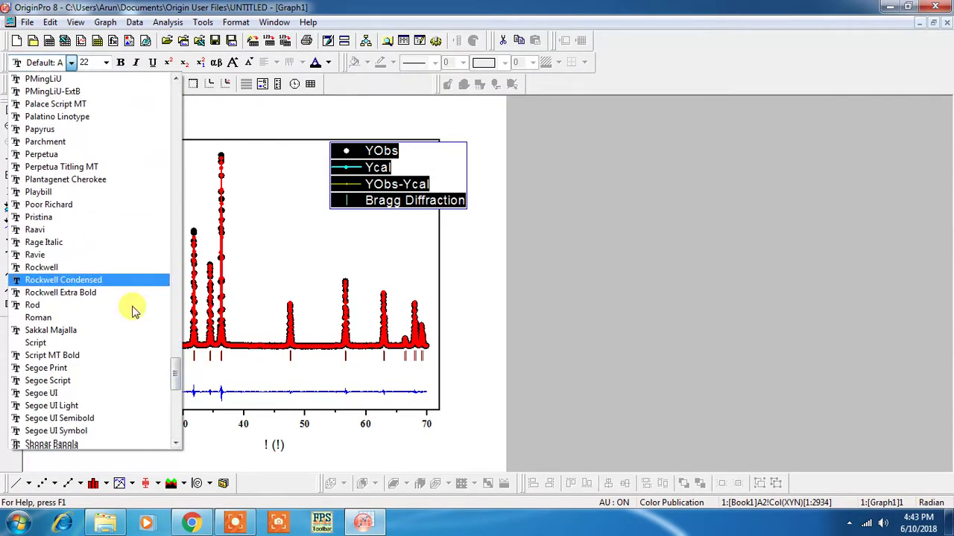
{"action": "scroll", "coordinate": [138, 305], "scroll_direction": "down", "scroll_amount": 4}
{"action": "scroll", "coordinate": [135, 345], "scroll_direction": "up", "scroll_amount": 2}
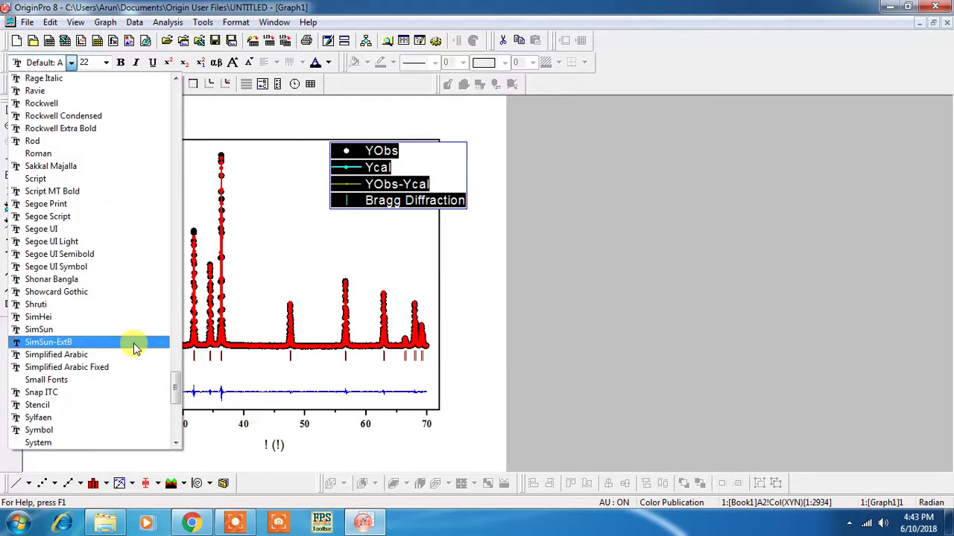
{"action": "scroll", "coordinate": [135, 344], "scroll_direction": "down", "scroll_amount": 3}
{"action": "scroll", "coordinate": [136, 344], "scroll_direction": "down", "scroll_amount": 7}
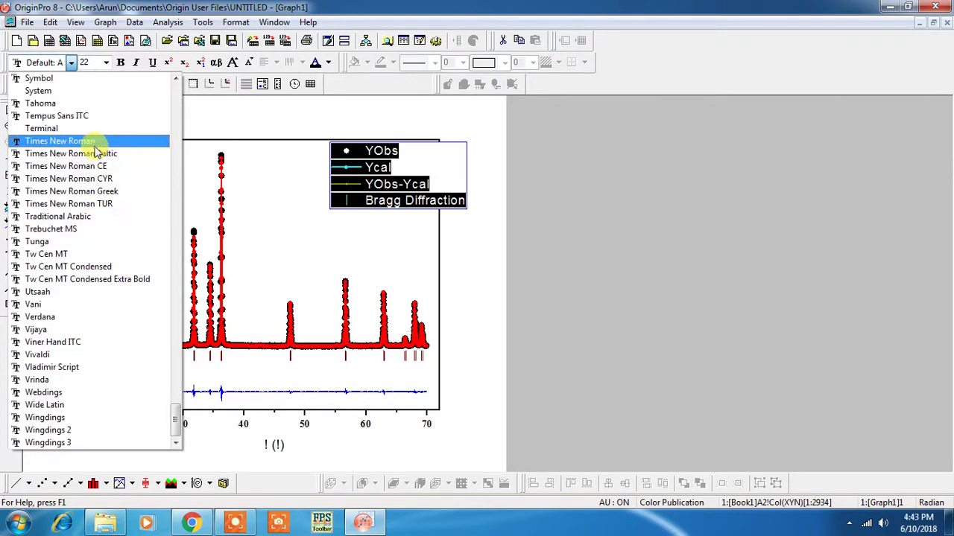
{"action": "left_click", "coordinate": [137, 142]}
Make the legend text bold and superscript 'Obs' in YObs.
{"action": "left_click", "coordinate": [383, 183]}
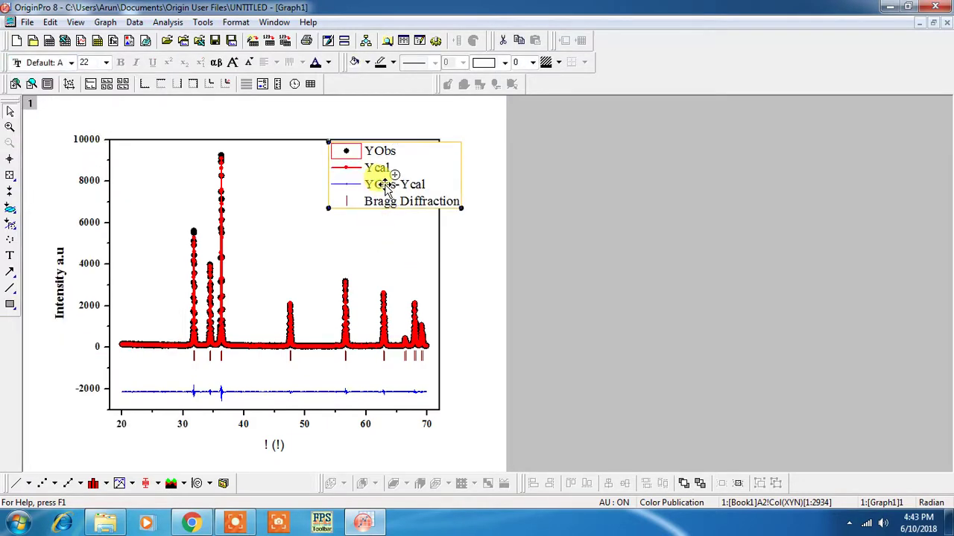
{"action": "left_click", "coordinate": [385, 189]}
{"action": "key", "text": "ctrl+a"}
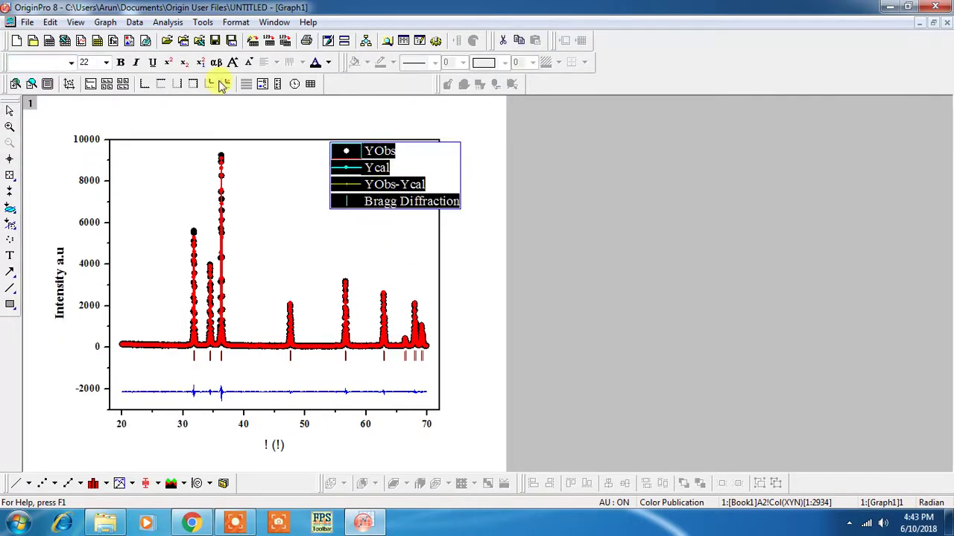
{"action": "left_click", "coordinate": [121, 64]}
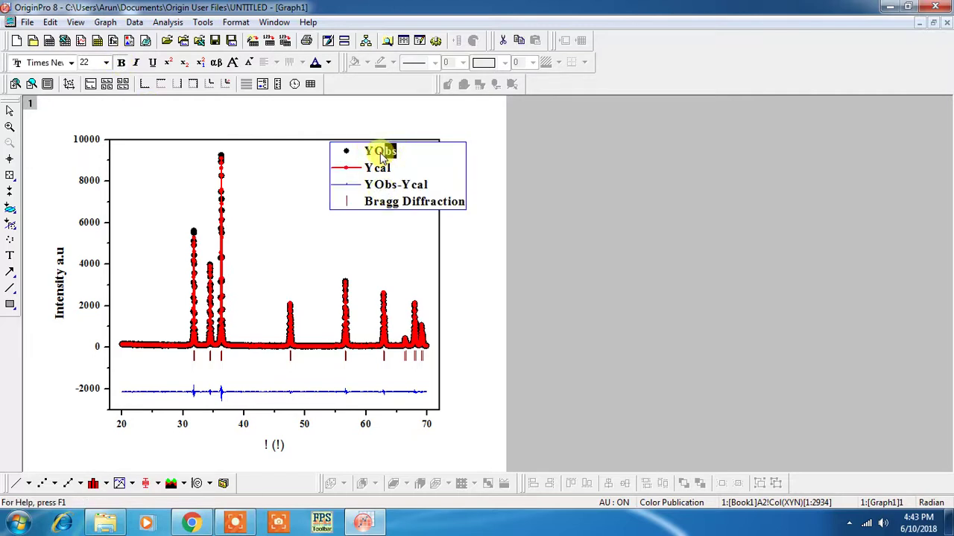
{"action": "left_click_drag", "start_coordinate": [380, 154], "coordinate": [377, 177]}
{"action": "left_click", "coordinate": [168, 64]}
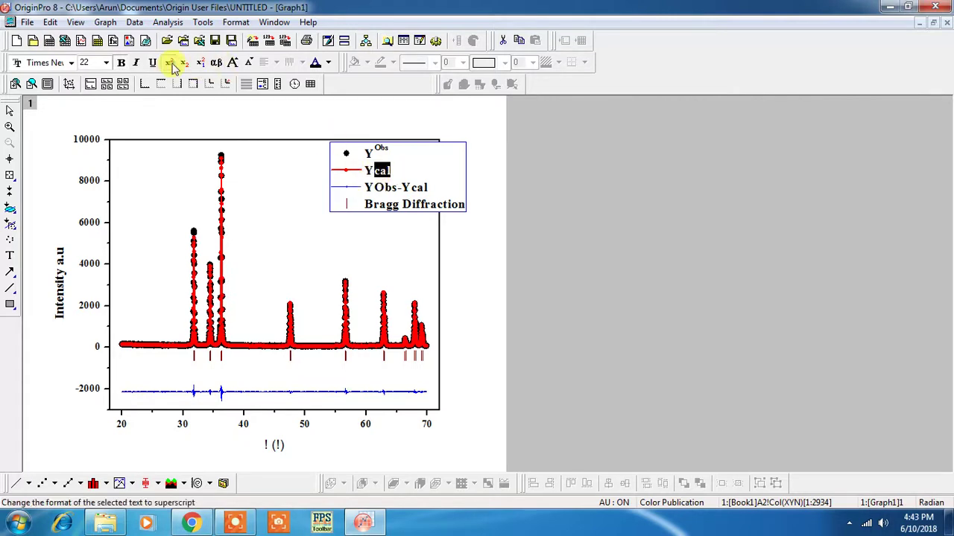